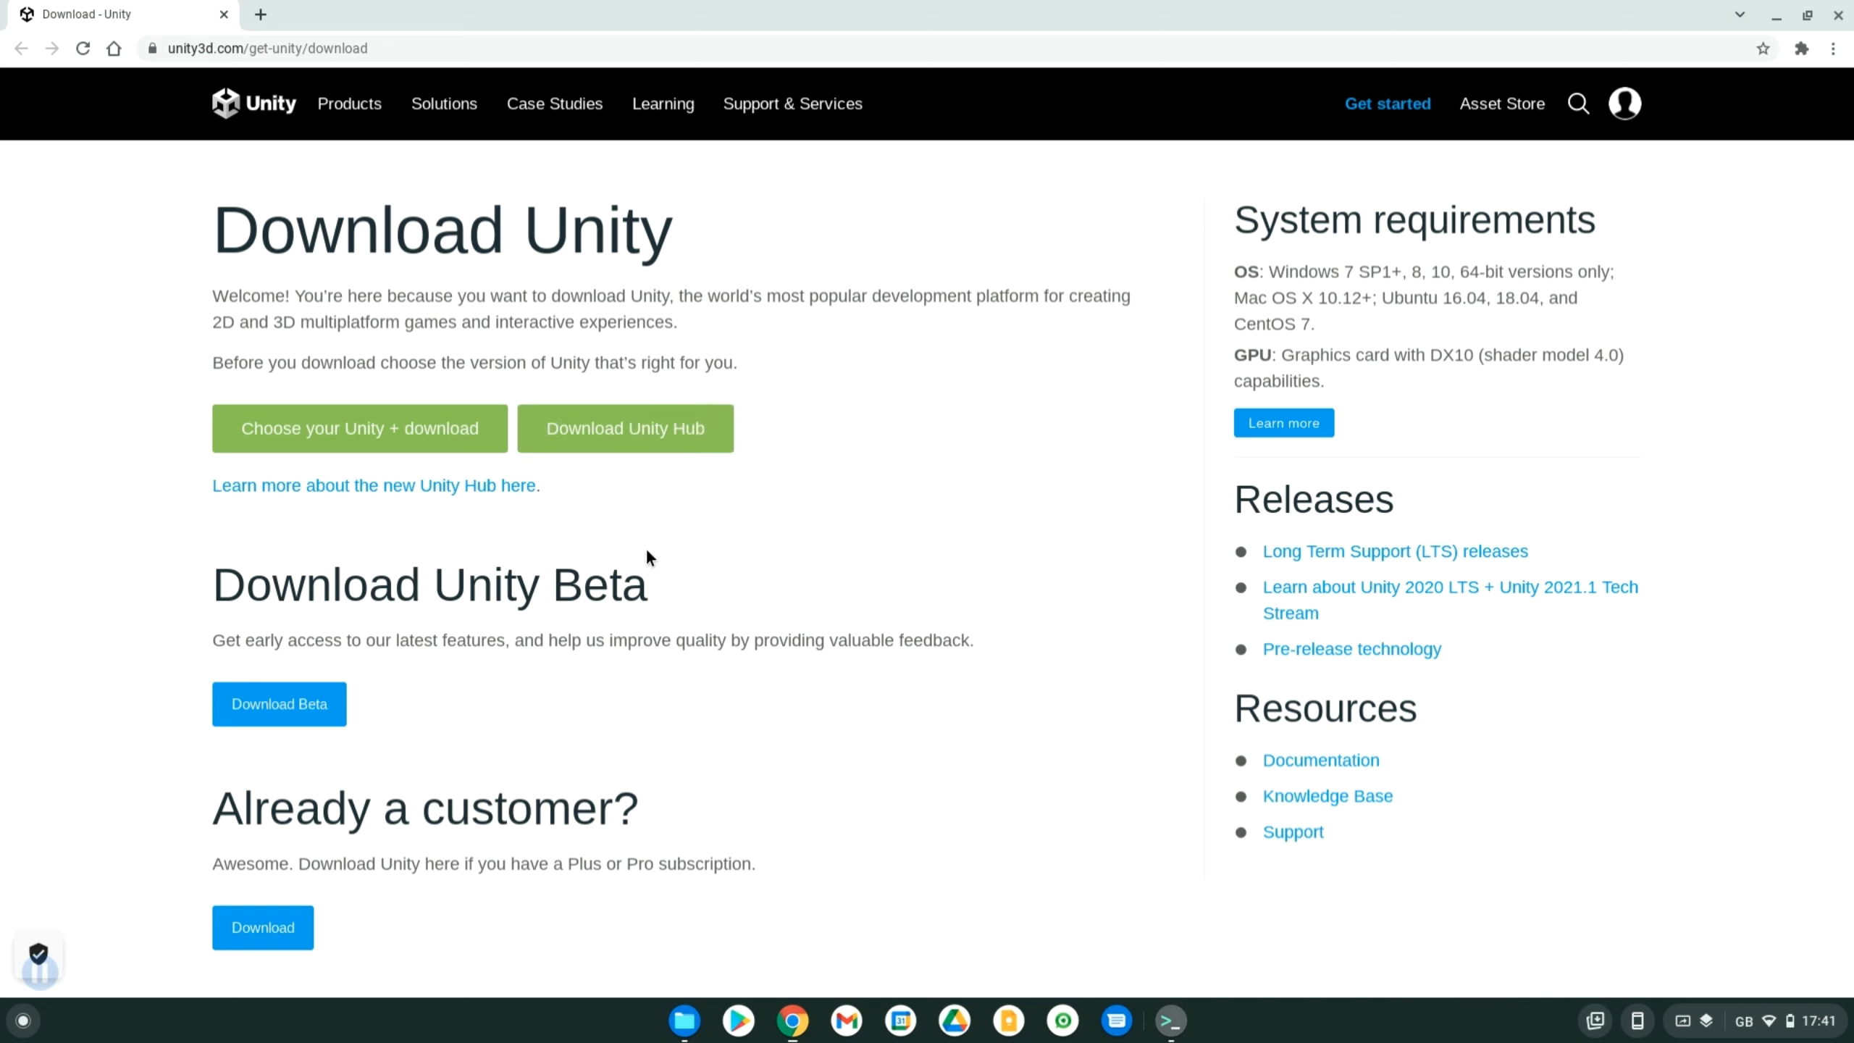
Step: Start the Unity Hub download from the Download Unity page and cancel it
{"action": "left_click", "coordinate": [637, 457]}
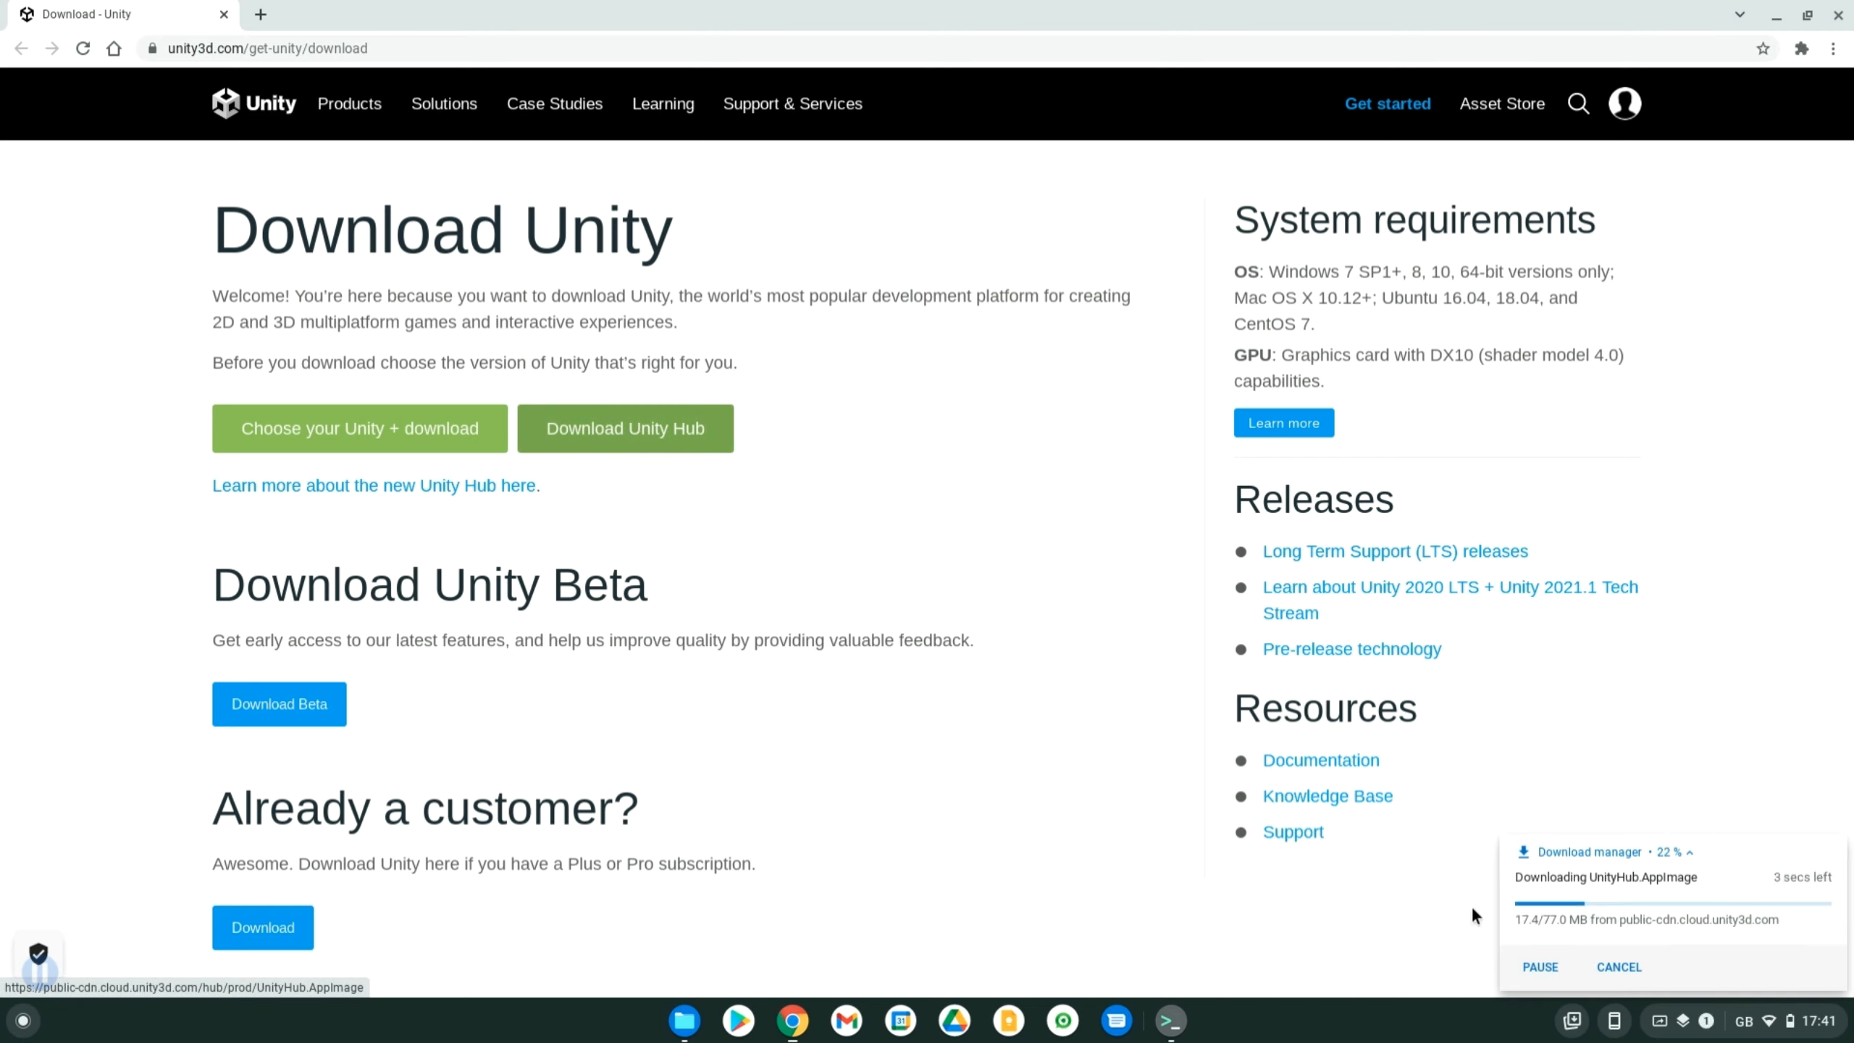
{"action": "left_click", "coordinate": [1617, 967]}
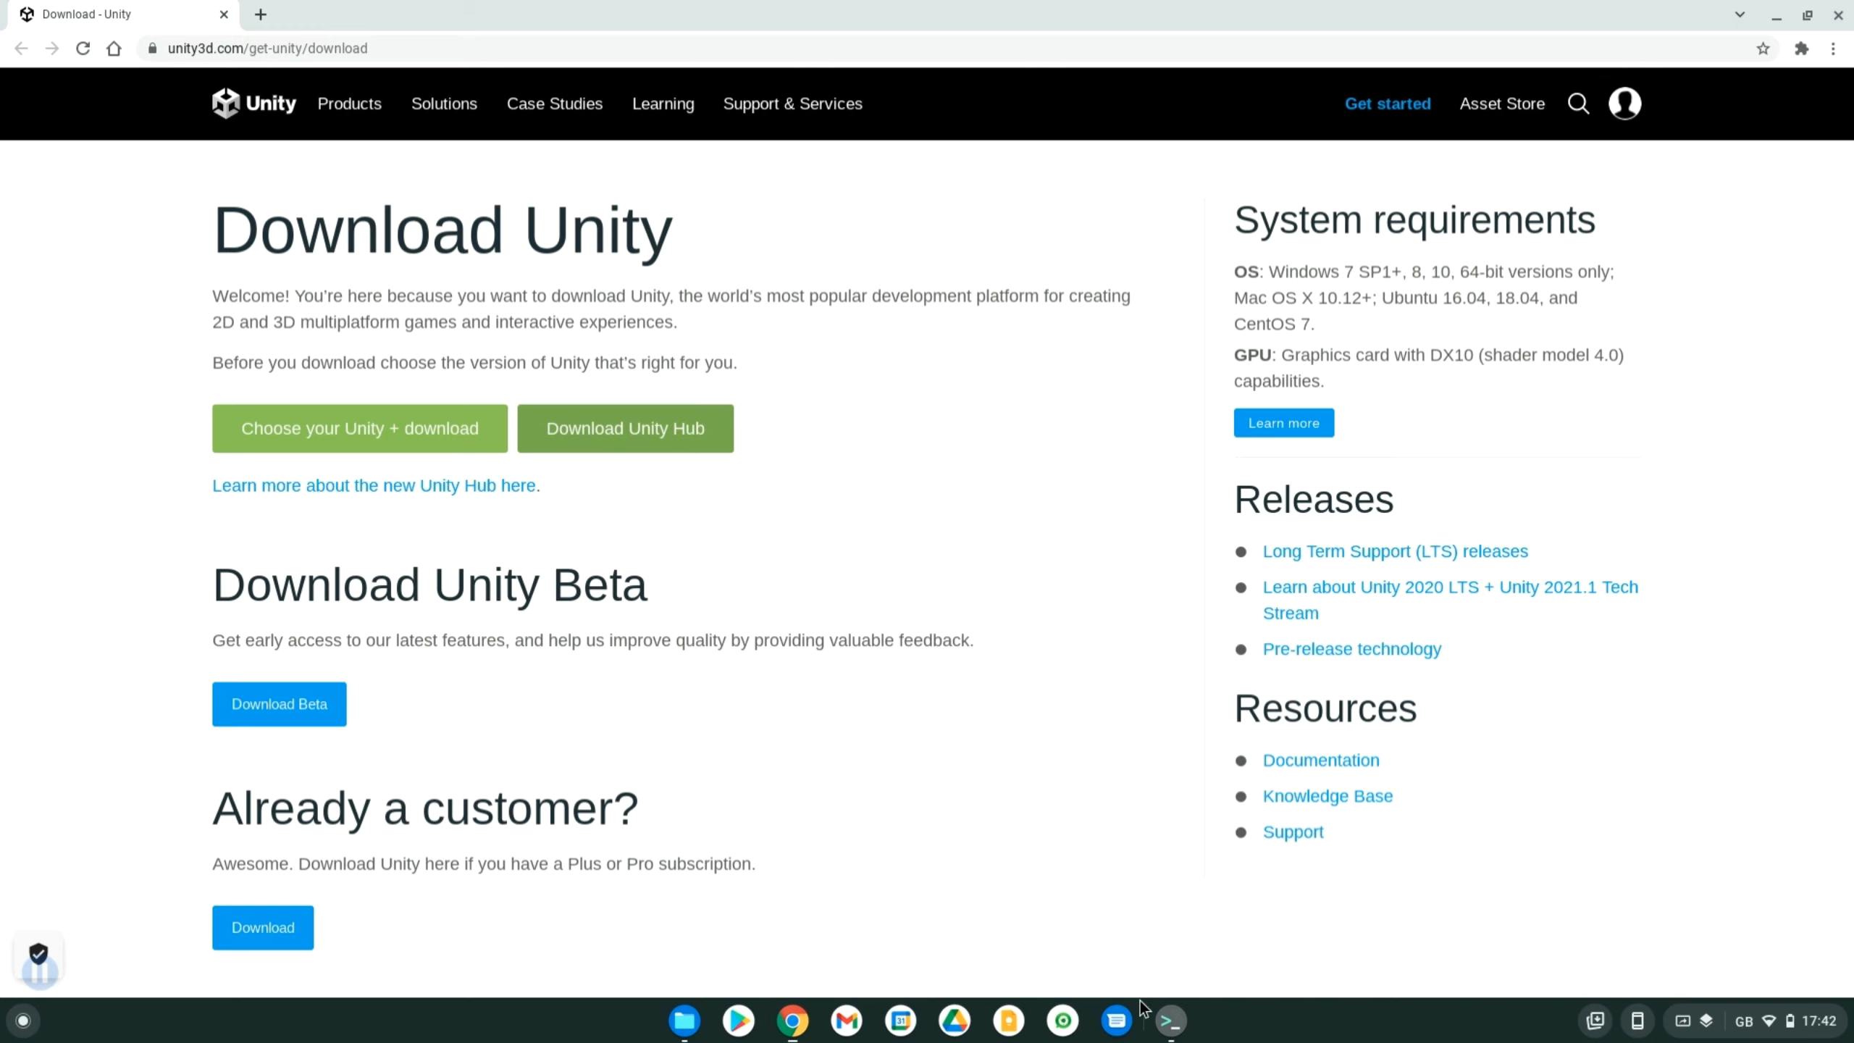
Step: Switch to the terminal and list the contents of the Unity folder
{"action": "left_click", "coordinate": [1170, 1022]}
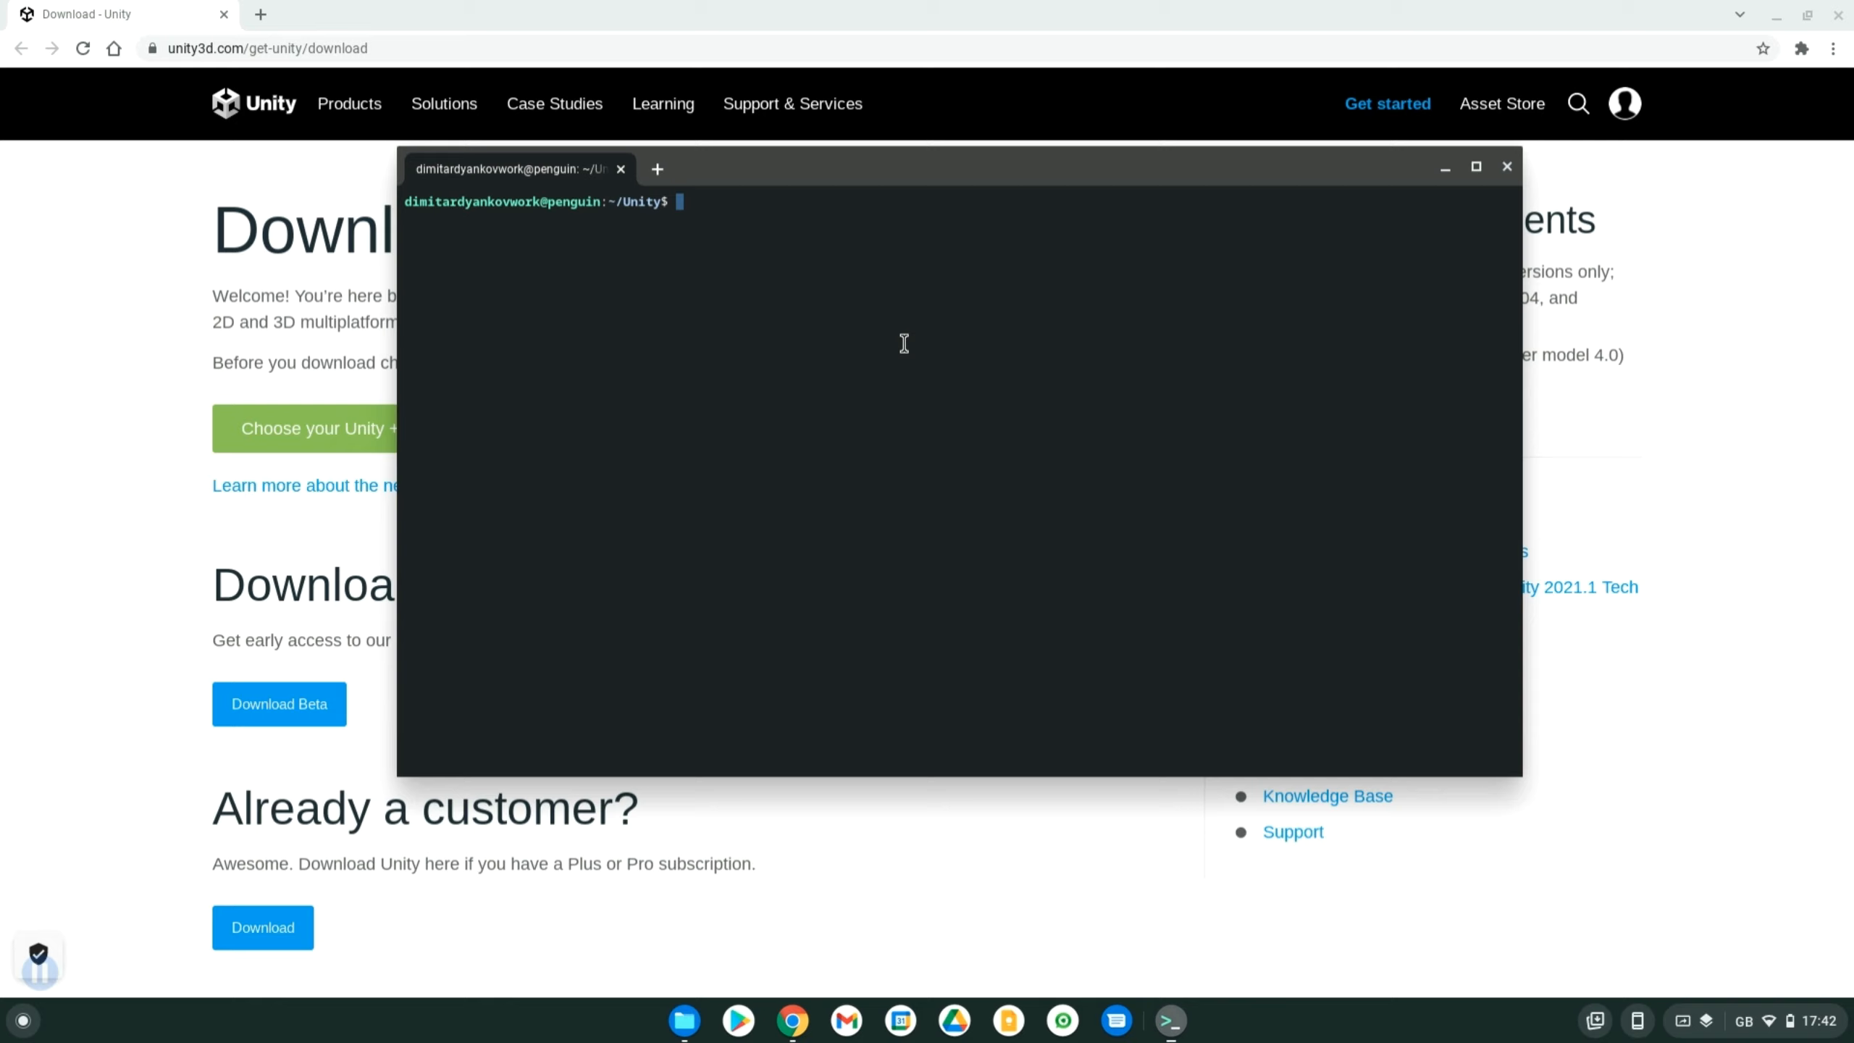
{"action": "type", "text": "ls"}
{"action": "key", "text": "Return"}
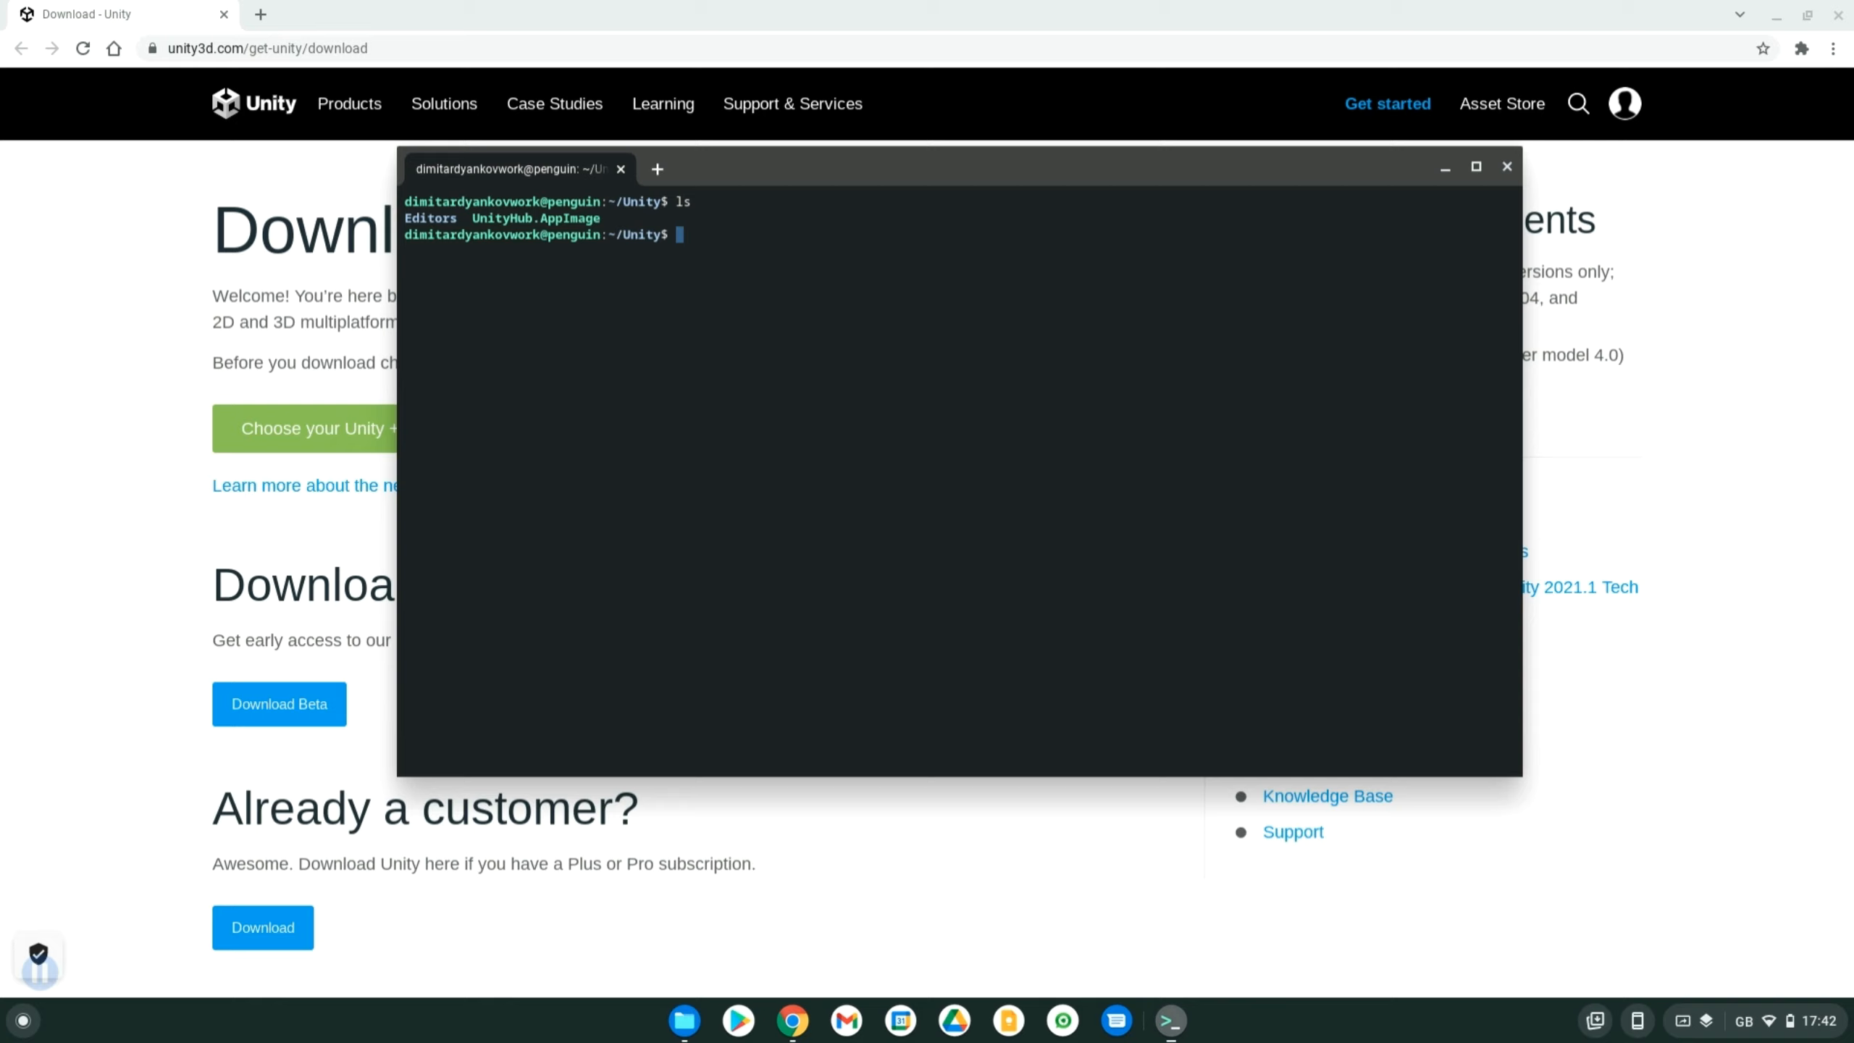
Step: Try to launch UnityHub.AppImage with superuser rights using sudo
{"action": "type", "text": "sudo ./U"}
{"action": "key", "text": "Tab"}
{"action": "key", "text": "Return"}
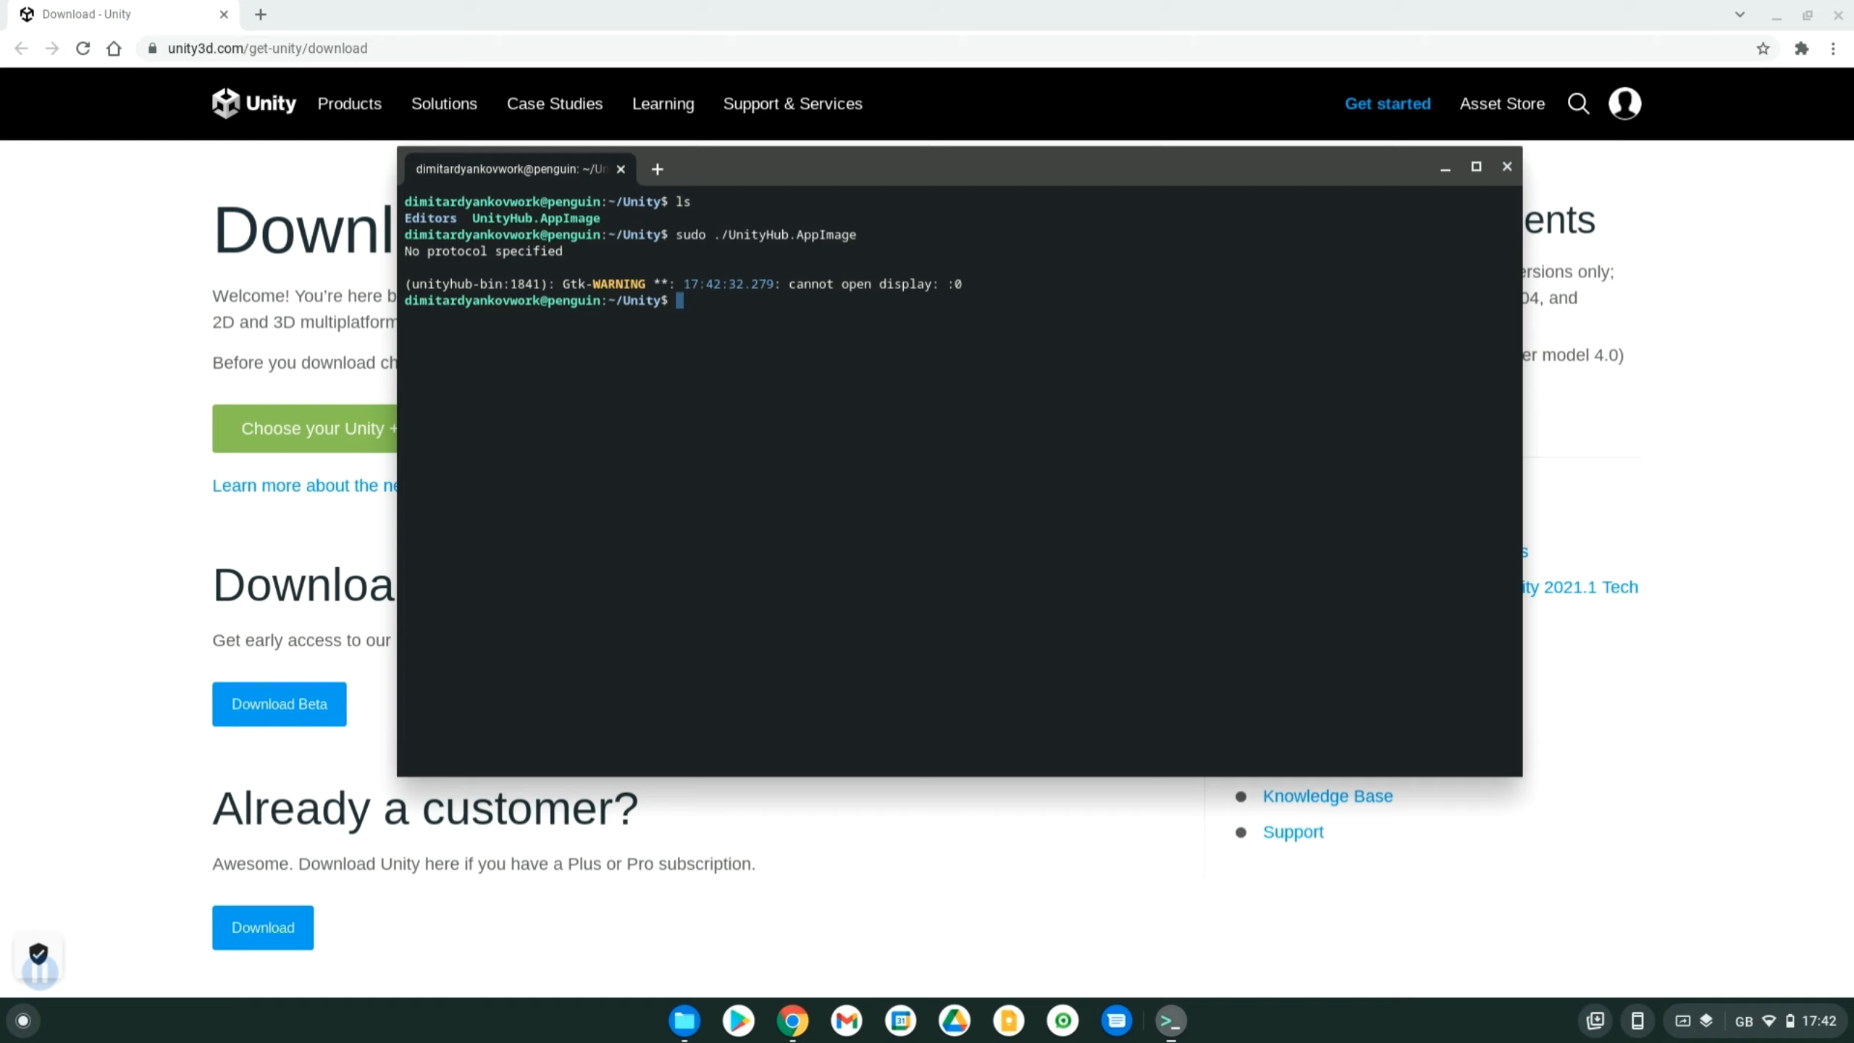
Step: Recall the last command, remove sudo from it and run ./UnityHub.AppImage to launch Unity Hub
{"action": "key", "text": "Up"}
{"action": "key", "text": "Left"}
{"action": "key", "text": "Left"}
{"action": "key", "text": "Left"}
{"action": "key", "text": "Left"}
{"action": "key", "text": "Left"}
{"action": "key", "text": "Left"}
{"action": "key", "text": "Left"}
{"action": "key", "text": "Left"}
{"action": "key", "text": "Left"}
{"action": "key", "text": "Left"}
{"action": "key", "text": "Left"}
{"action": "key", "text": "Left"}
{"action": "key", "text": "Left"}
{"action": "key", "text": "Left"}
{"action": "key", "text": "Left"}
{"action": "key", "text": "Left"}
{"action": "key", "text": "Left"}
{"action": "key", "text": "Left"}
{"action": "key", "text": "Left"}
{"action": "key", "text": "BackSpace"}
{"action": "key", "text": "BackSpace"}
{"action": "key", "text": "BackSpace"}
{"action": "key", "text": "BackSpace"}
{"action": "key", "text": "BackSpace"}
{"action": "key", "text": "Return"}
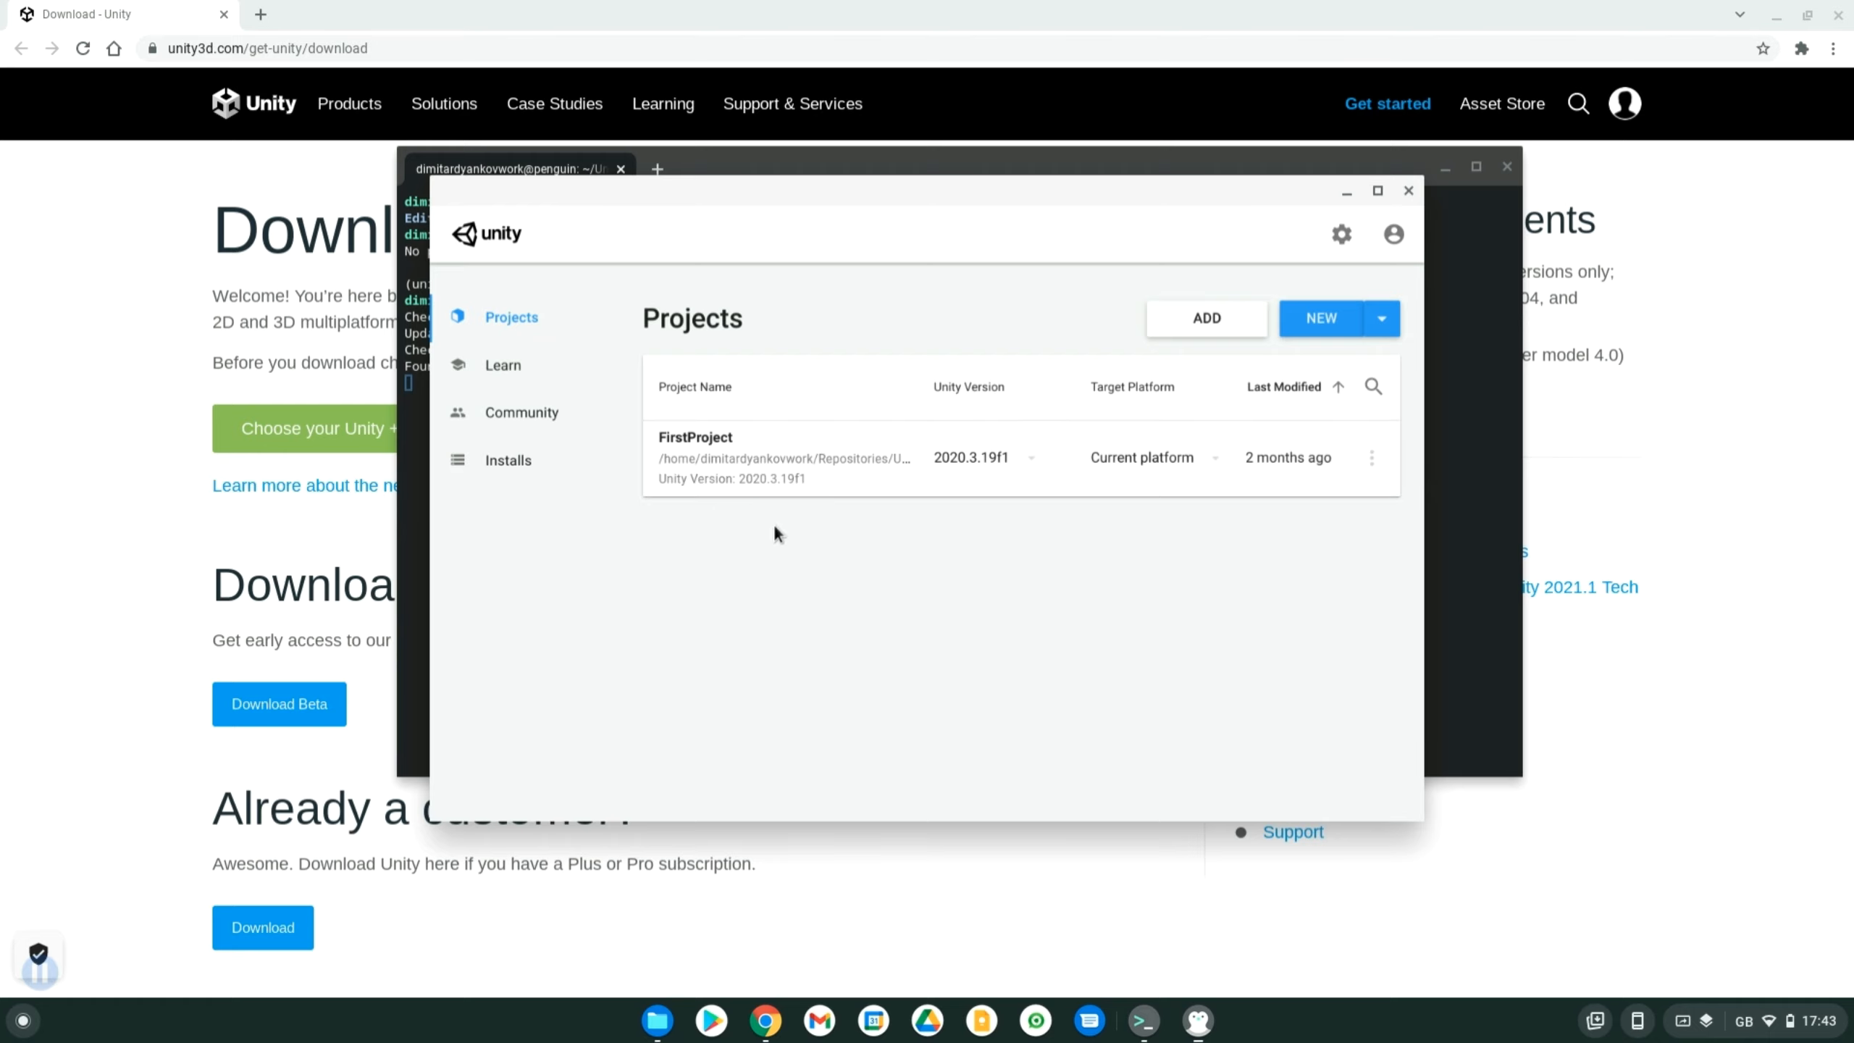
Step: Open FirstProject in the Unity Editor and dismiss the new version notice
{"action": "left_click", "coordinate": [733, 462]}
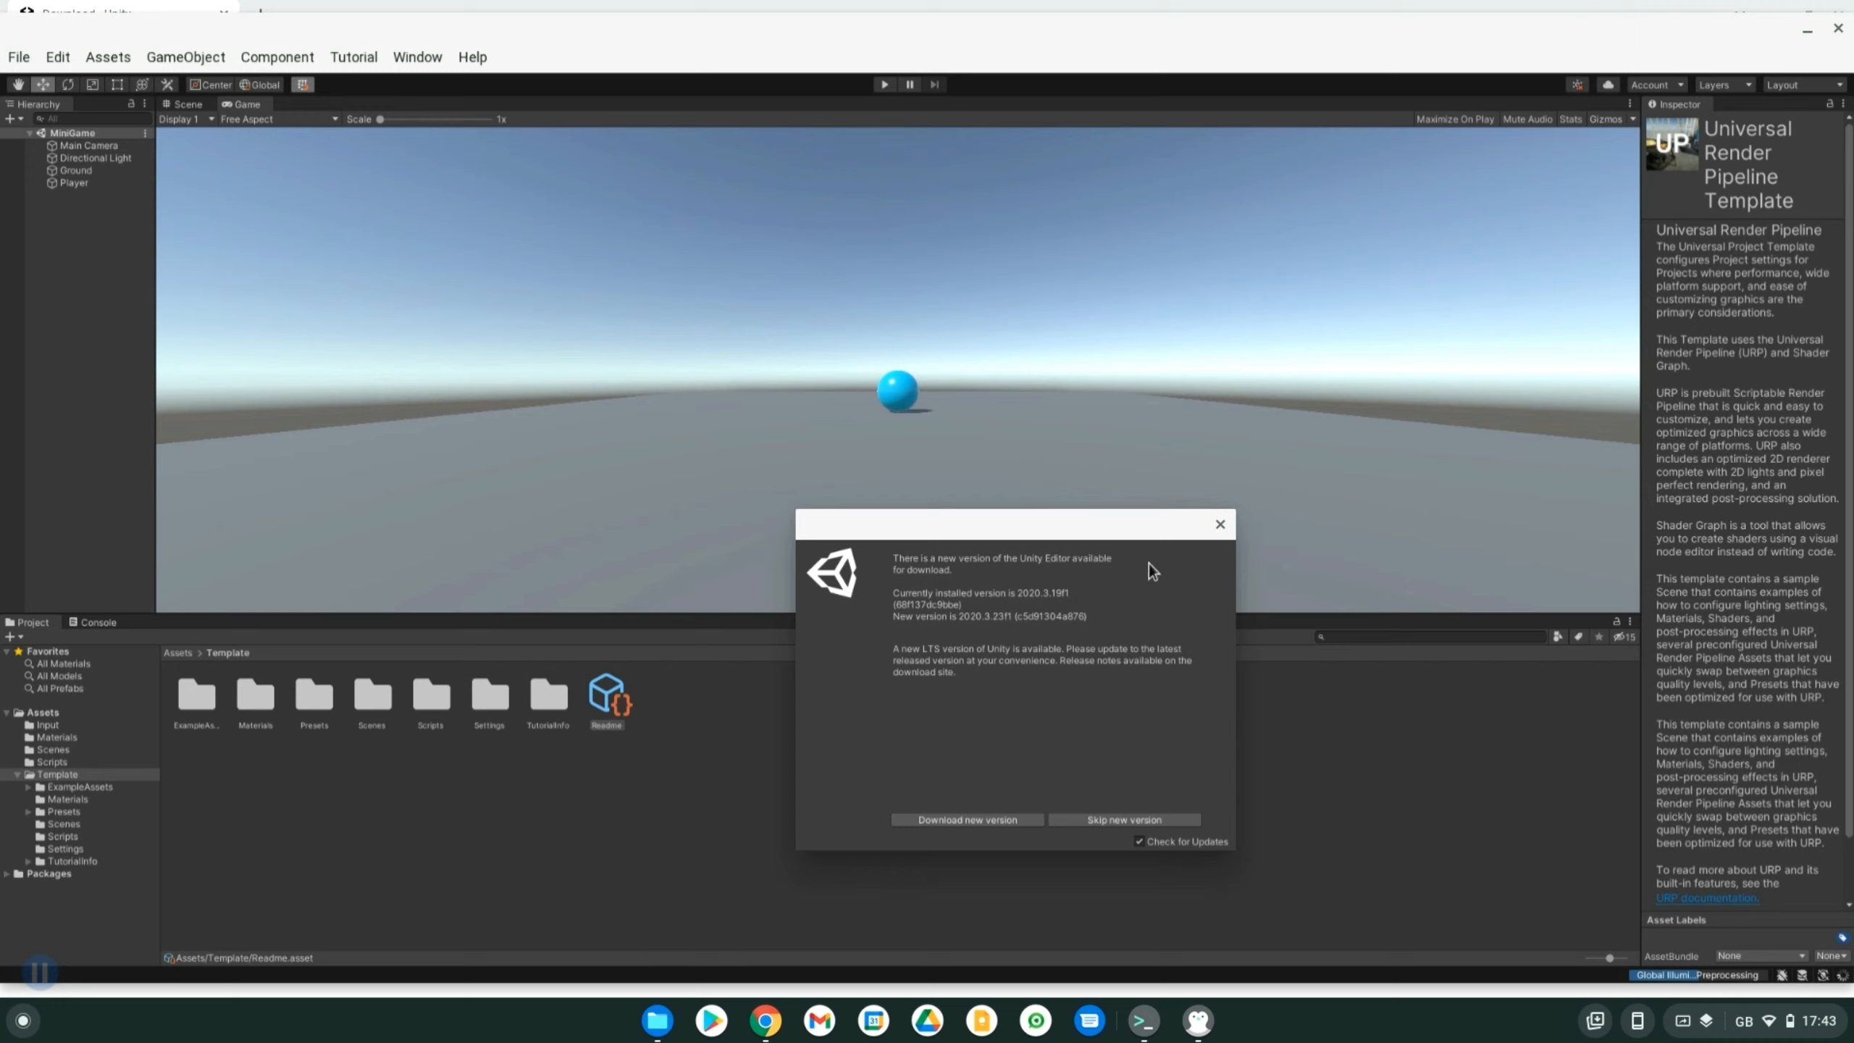
{"action": "left_click", "coordinate": [1217, 522]}
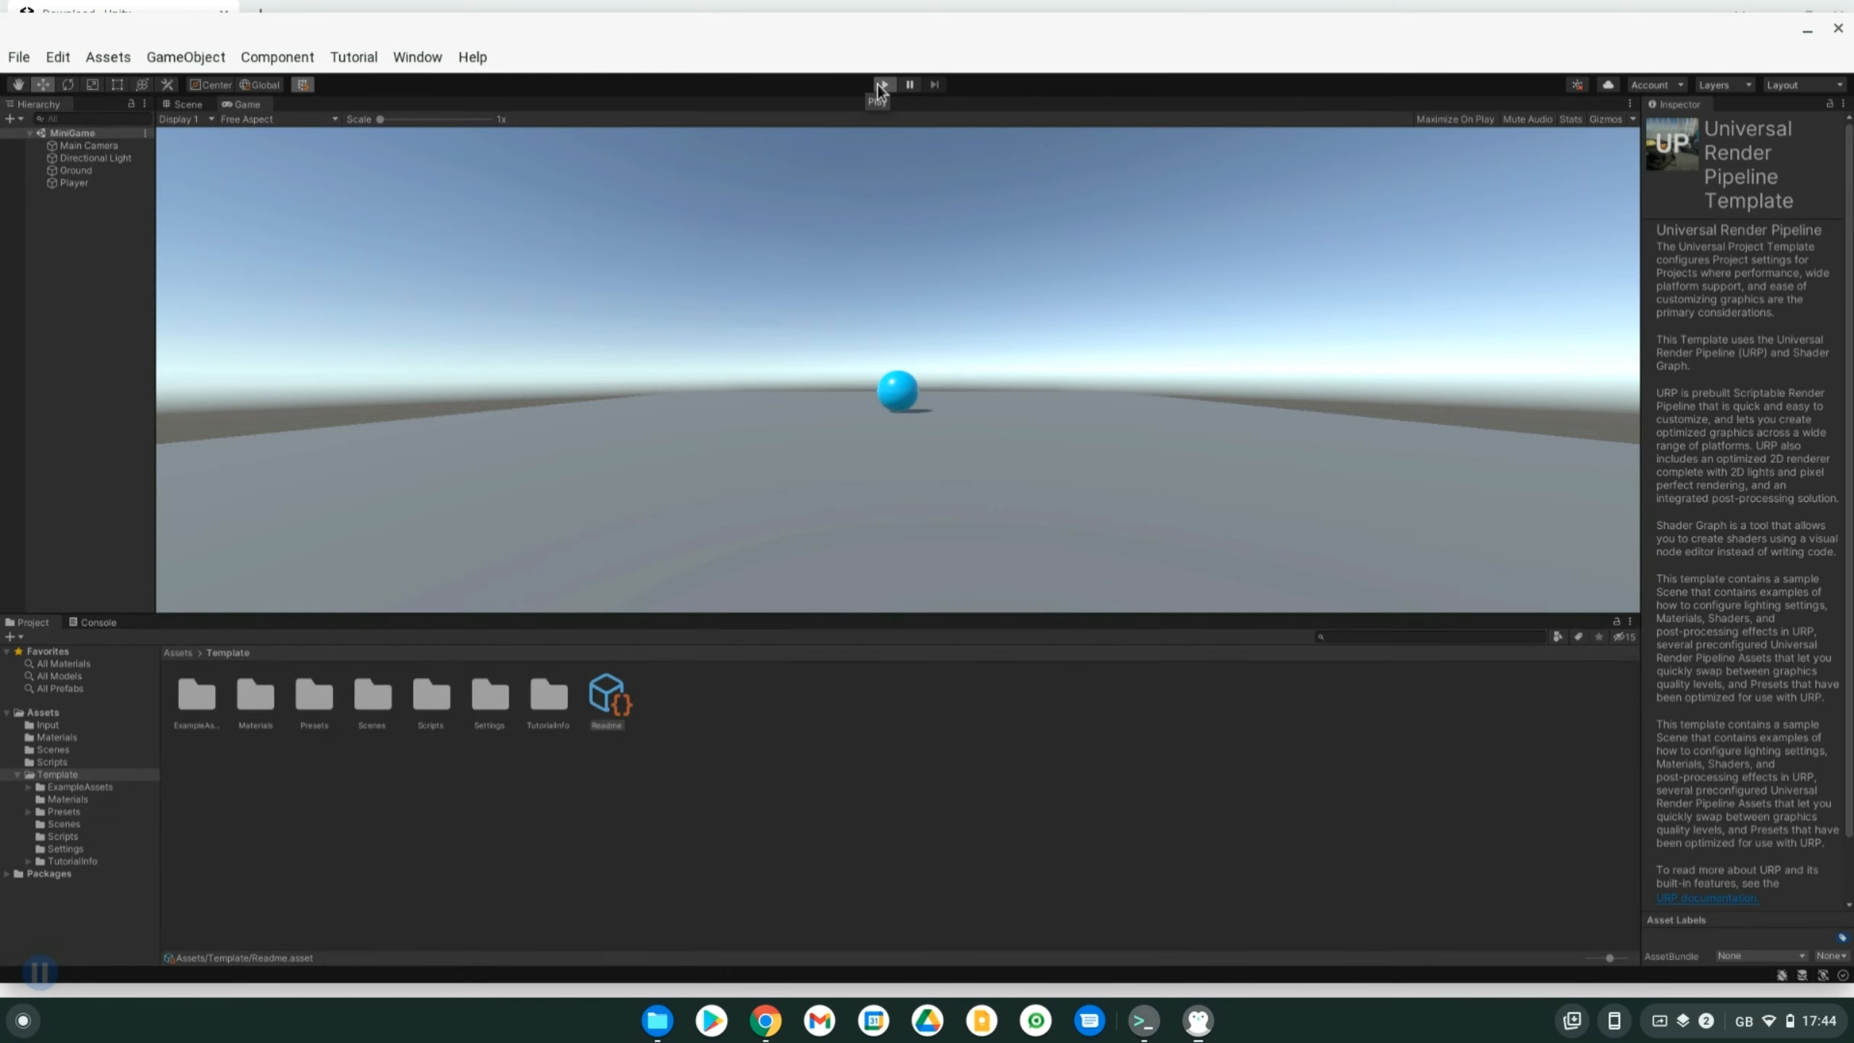
Step: Run and stop the MiniGame scene twice, inspecting the Main Camera's properties during the second run
{"action": "left_click", "coordinate": [882, 85]}
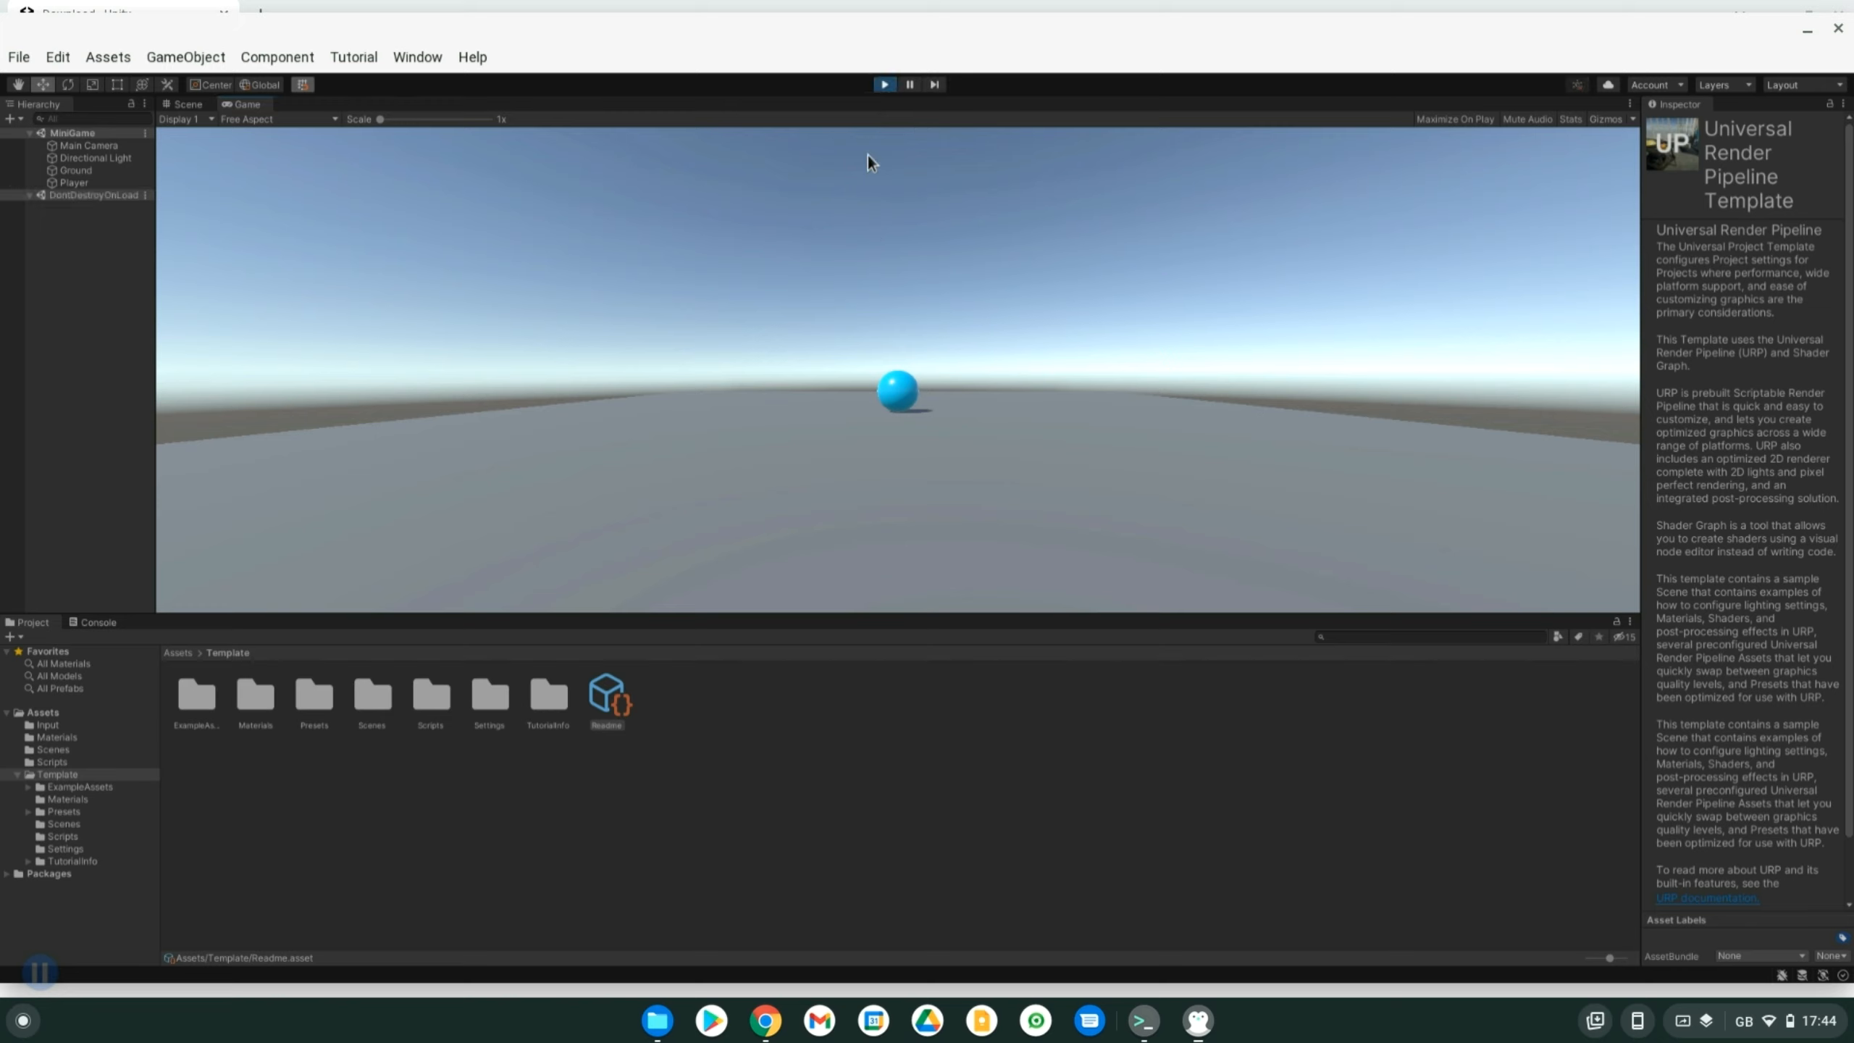
{"action": "left_click", "coordinate": [887, 84]}
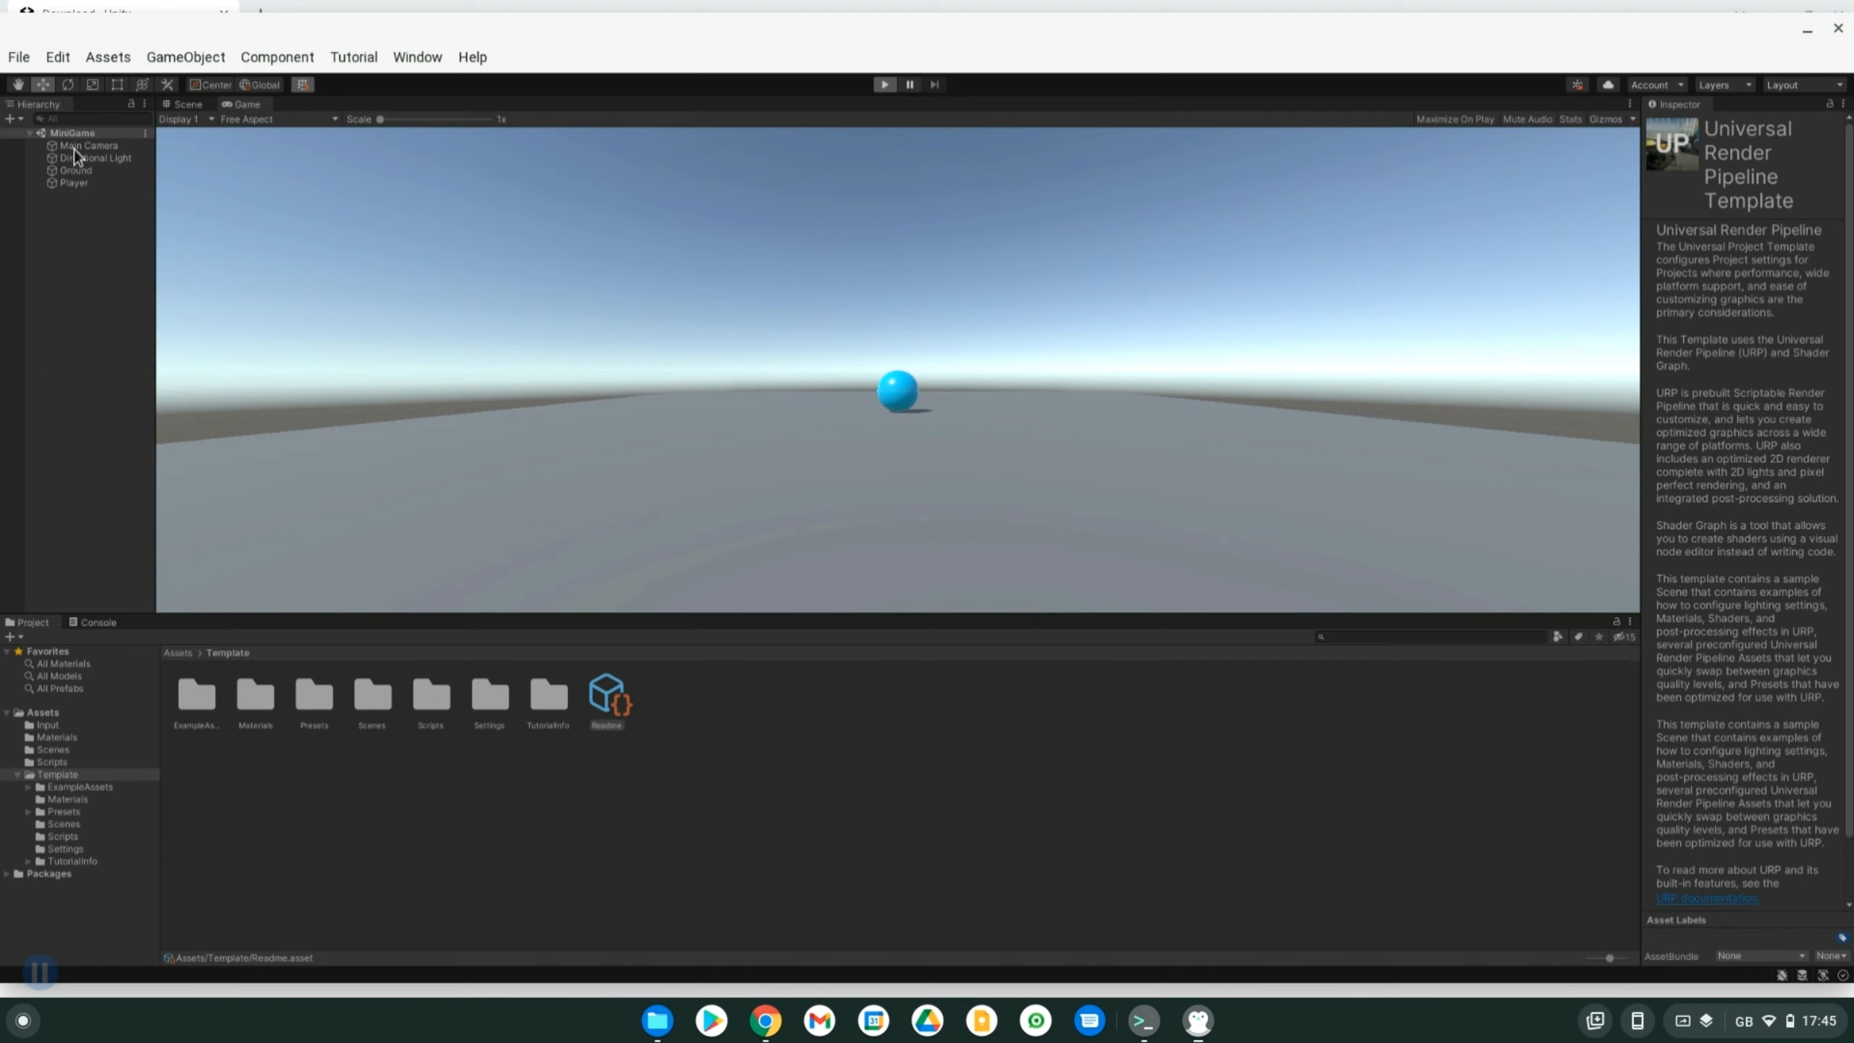
{"action": "key", "text": "ctrl+p"}
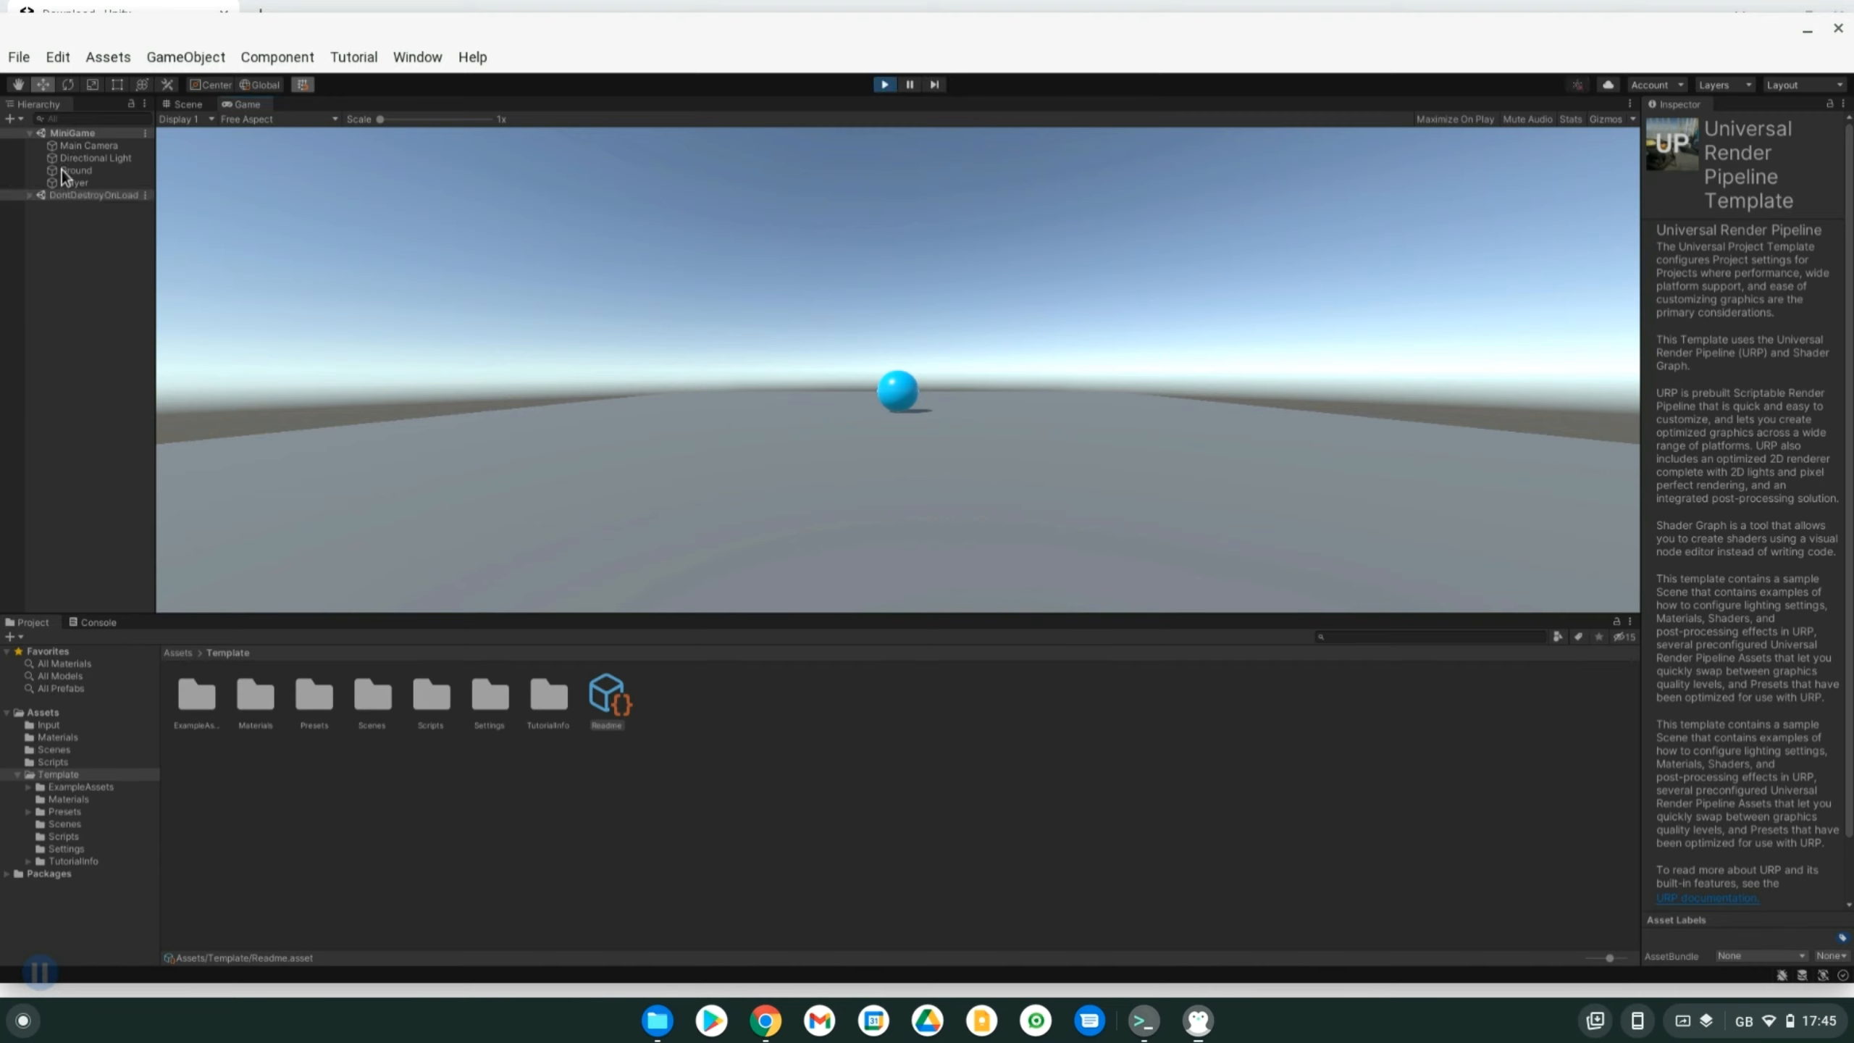
{"action": "left_click", "coordinate": [82, 146]}
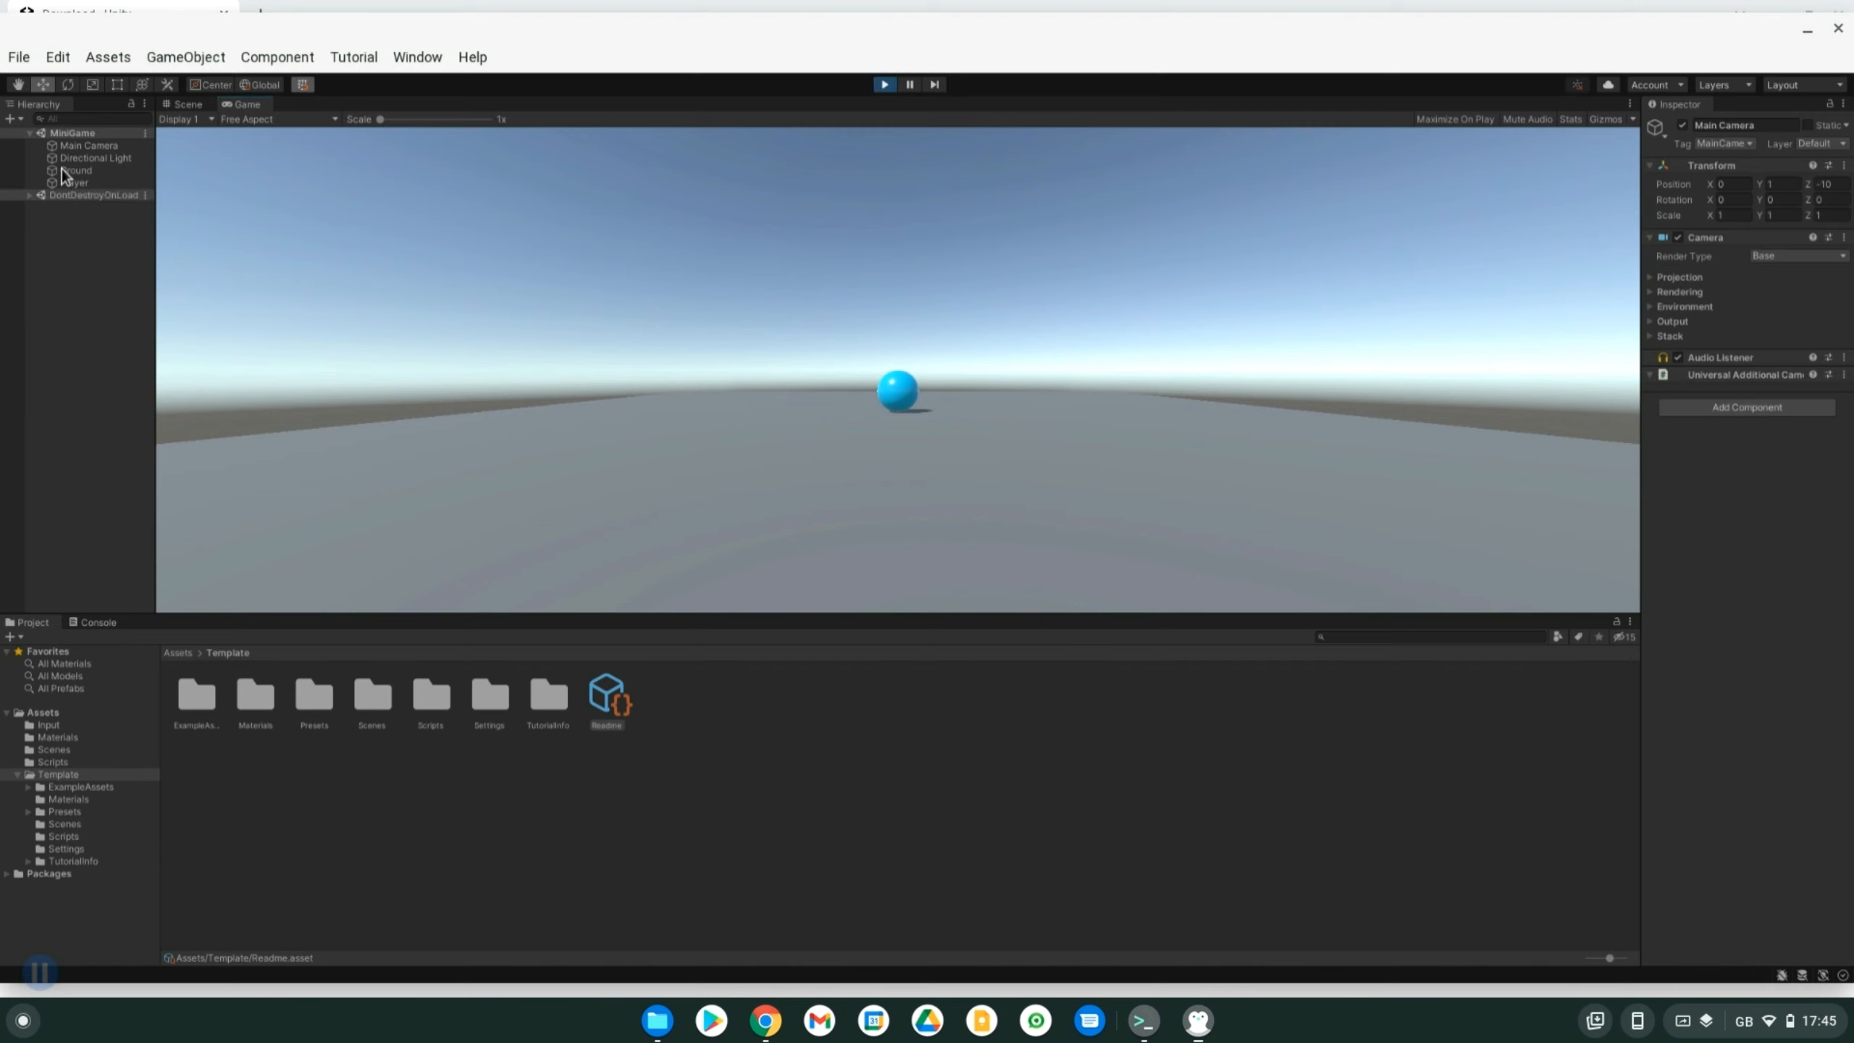
{"action": "left_click", "coordinate": [885, 84]}
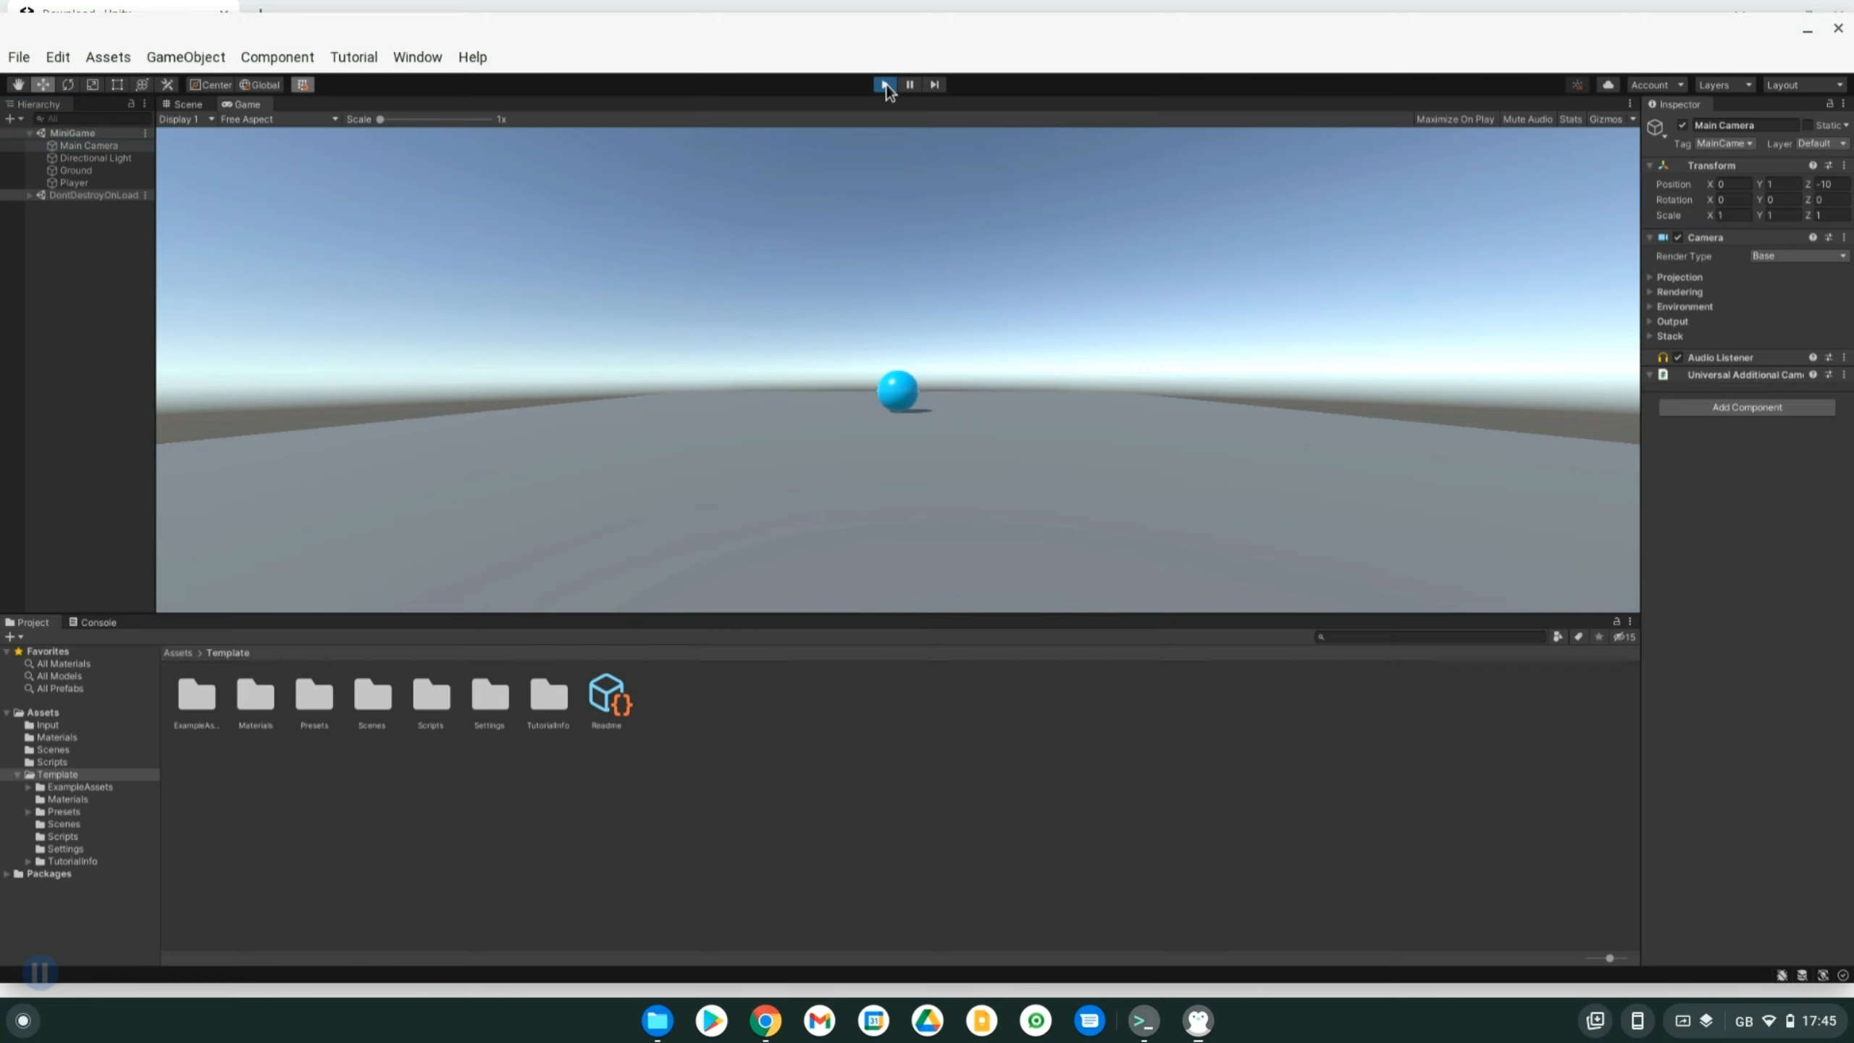
Step: Inspect the component properties of the Player, Ground, Directional Light and Main Camera objects
{"action": "left_click", "coordinate": [65, 162]}
{"action": "left_click", "coordinate": [65, 183]}
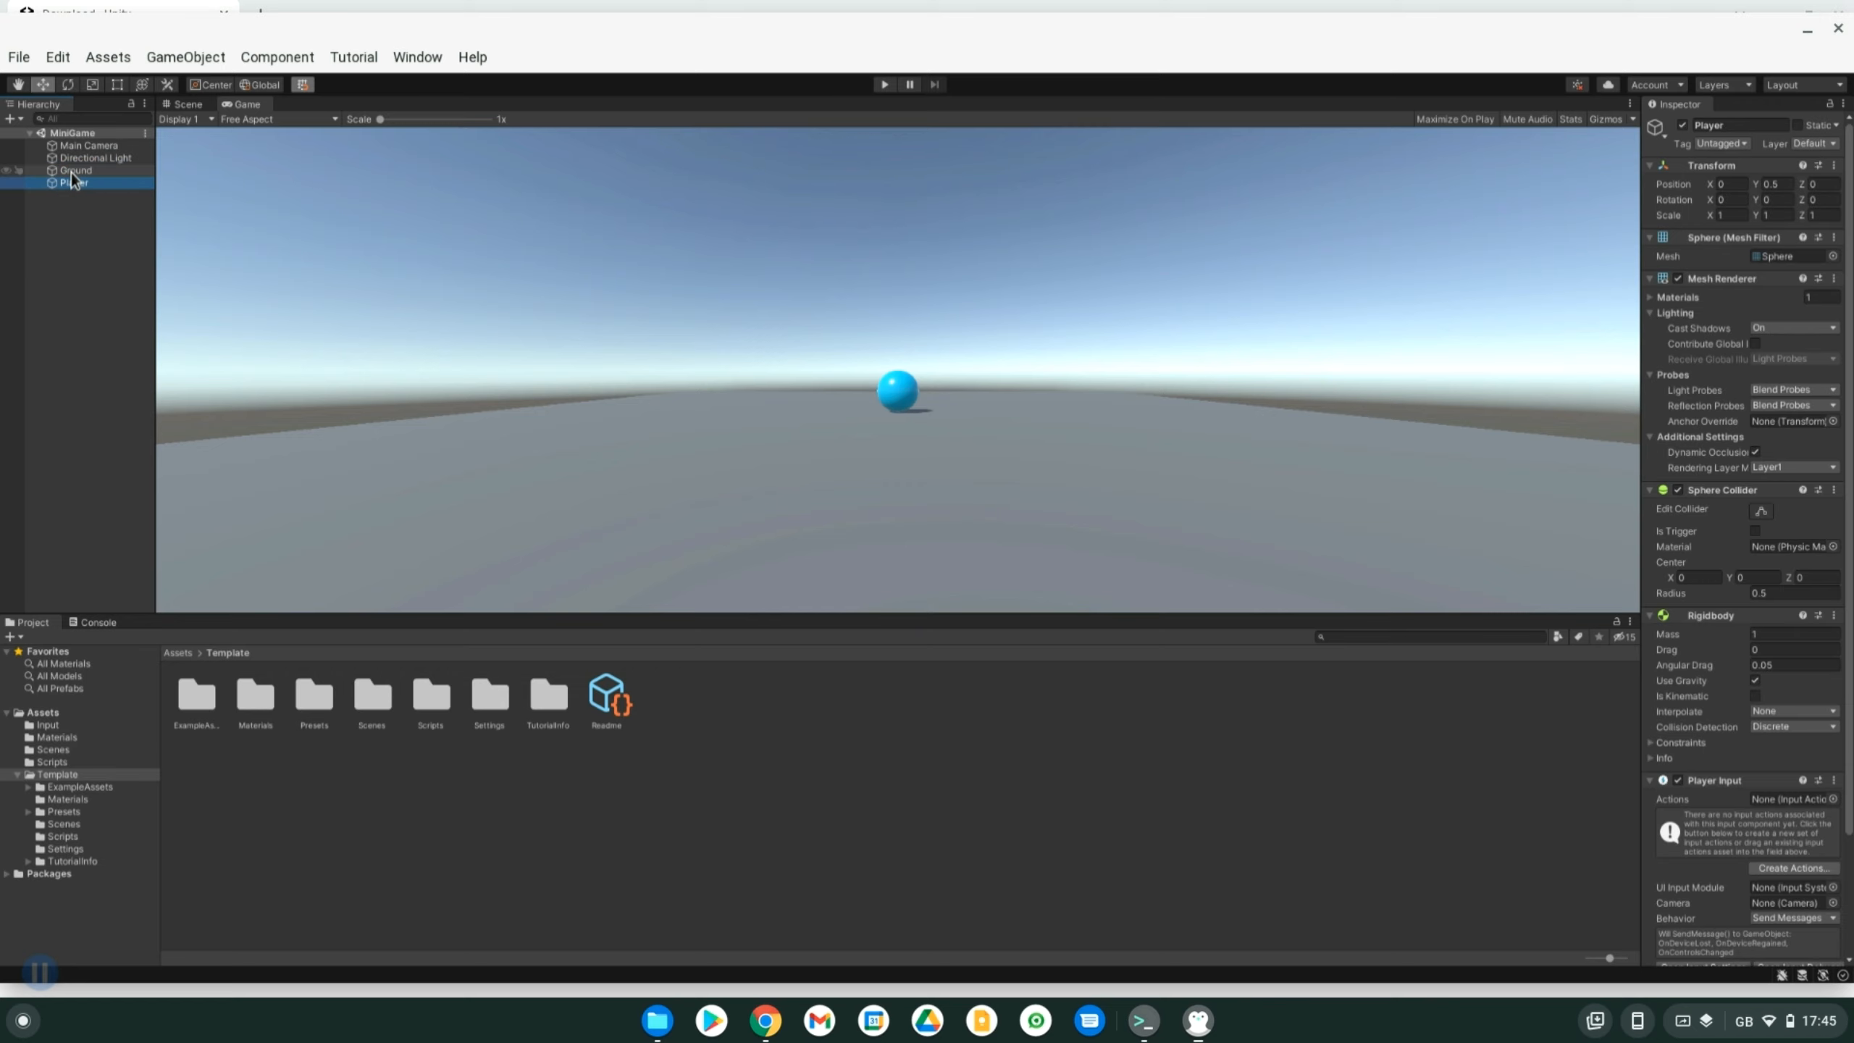
{"action": "left_click", "coordinate": [73, 174]}
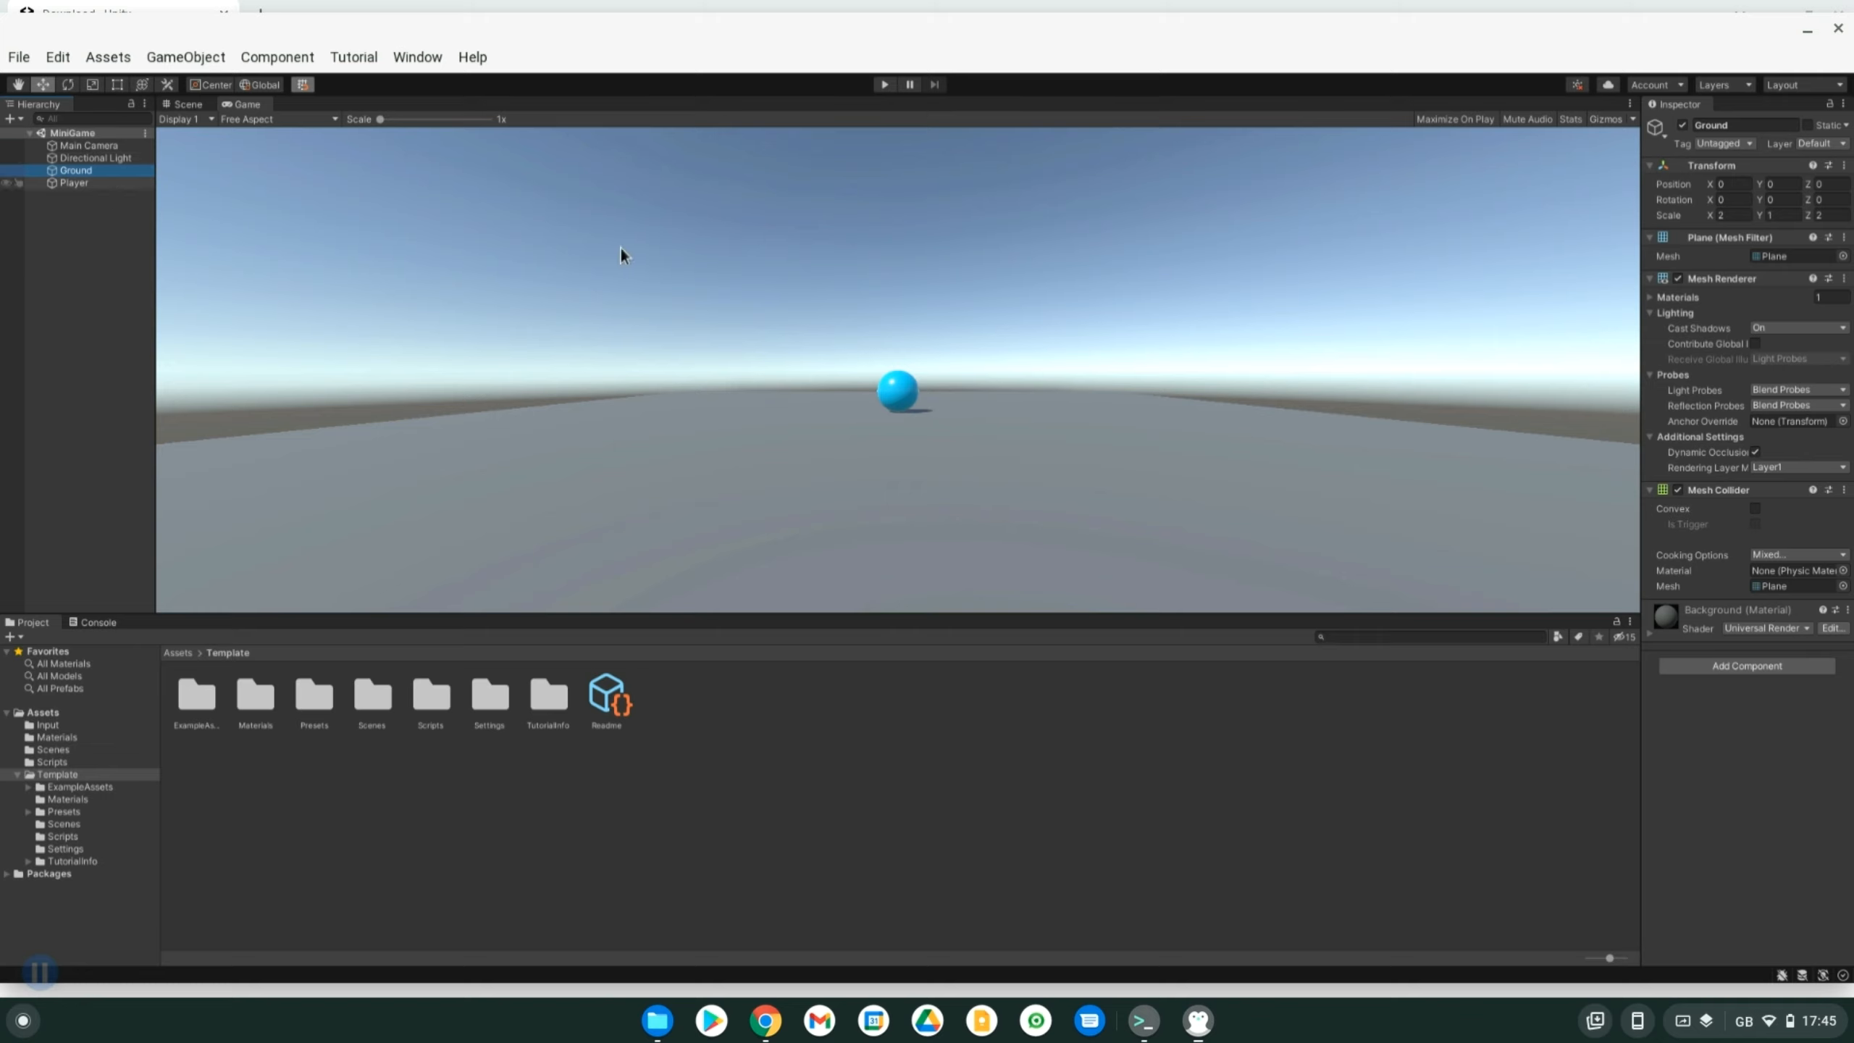
{"action": "left_click", "coordinate": [78, 160]}
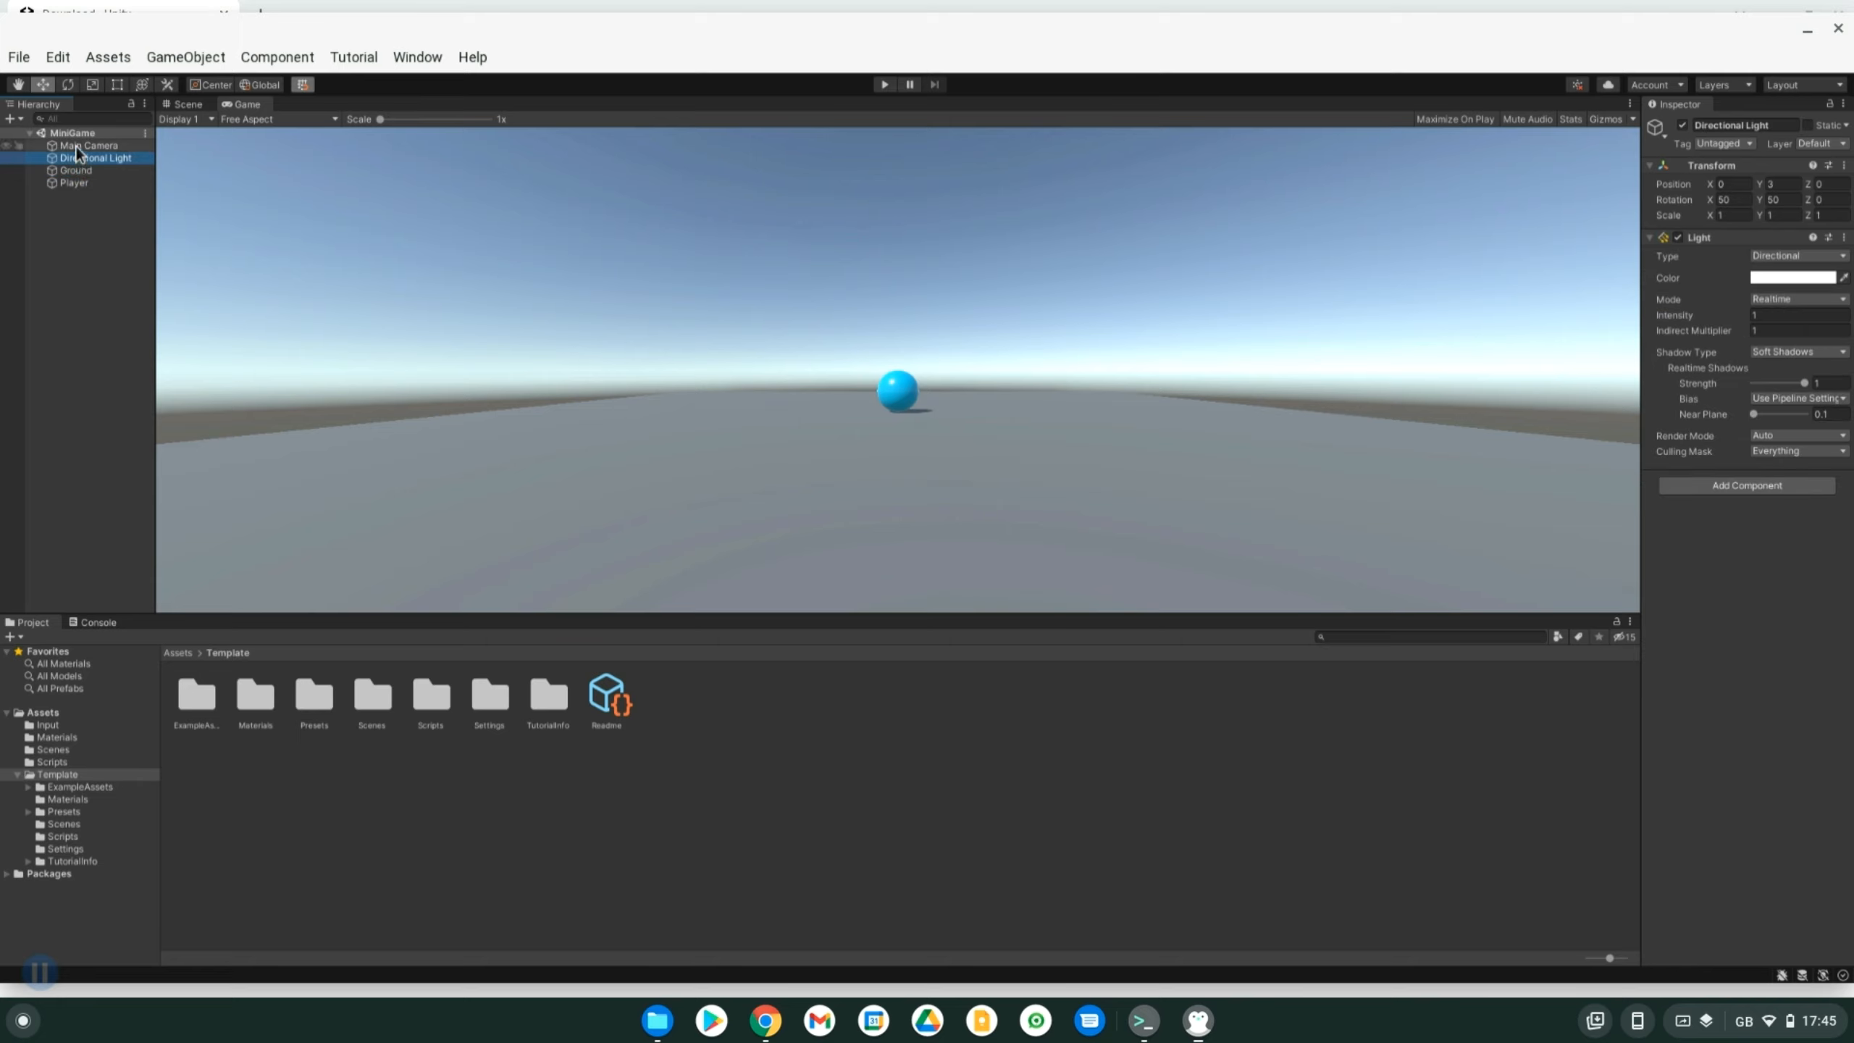
{"action": "left_click", "coordinate": [75, 144]}
{"action": "left_click", "coordinate": [73, 184]}
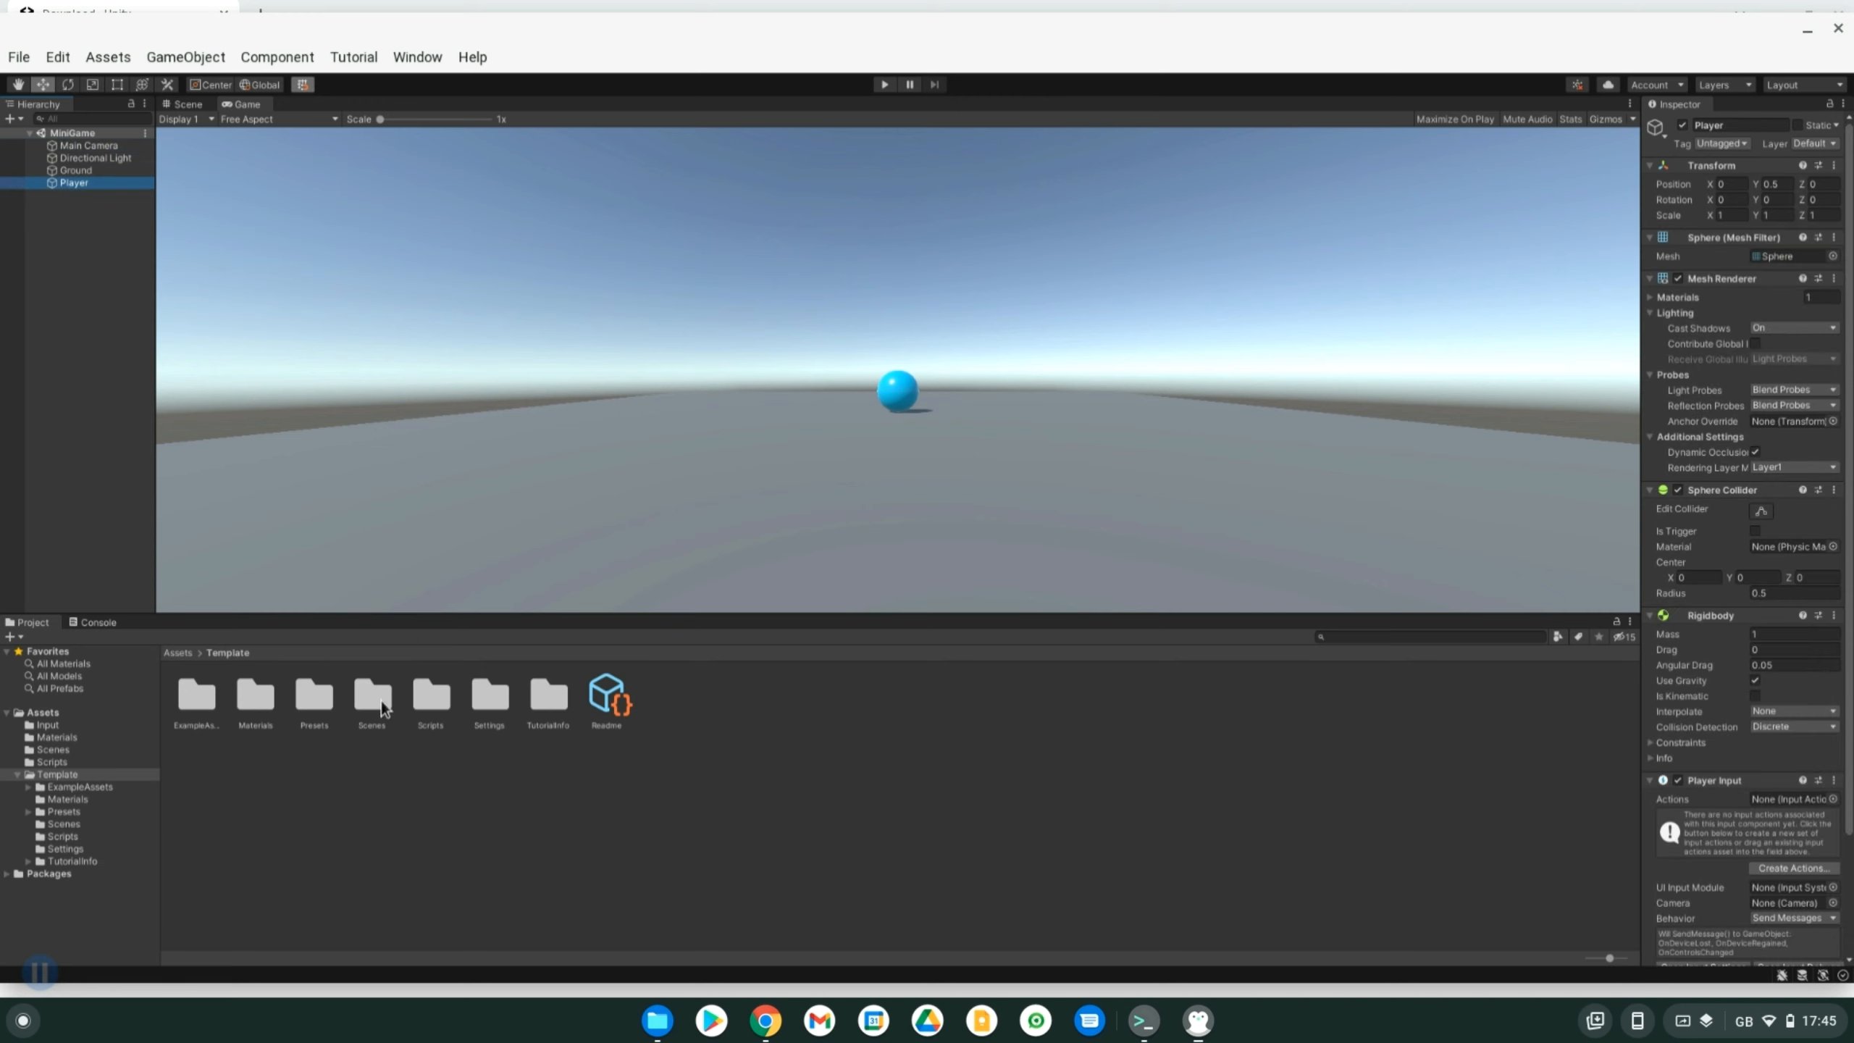
Step: Open the Scripts folder inside the project's Template assets
{"action": "double_click", "coordinate": [449, 703]}
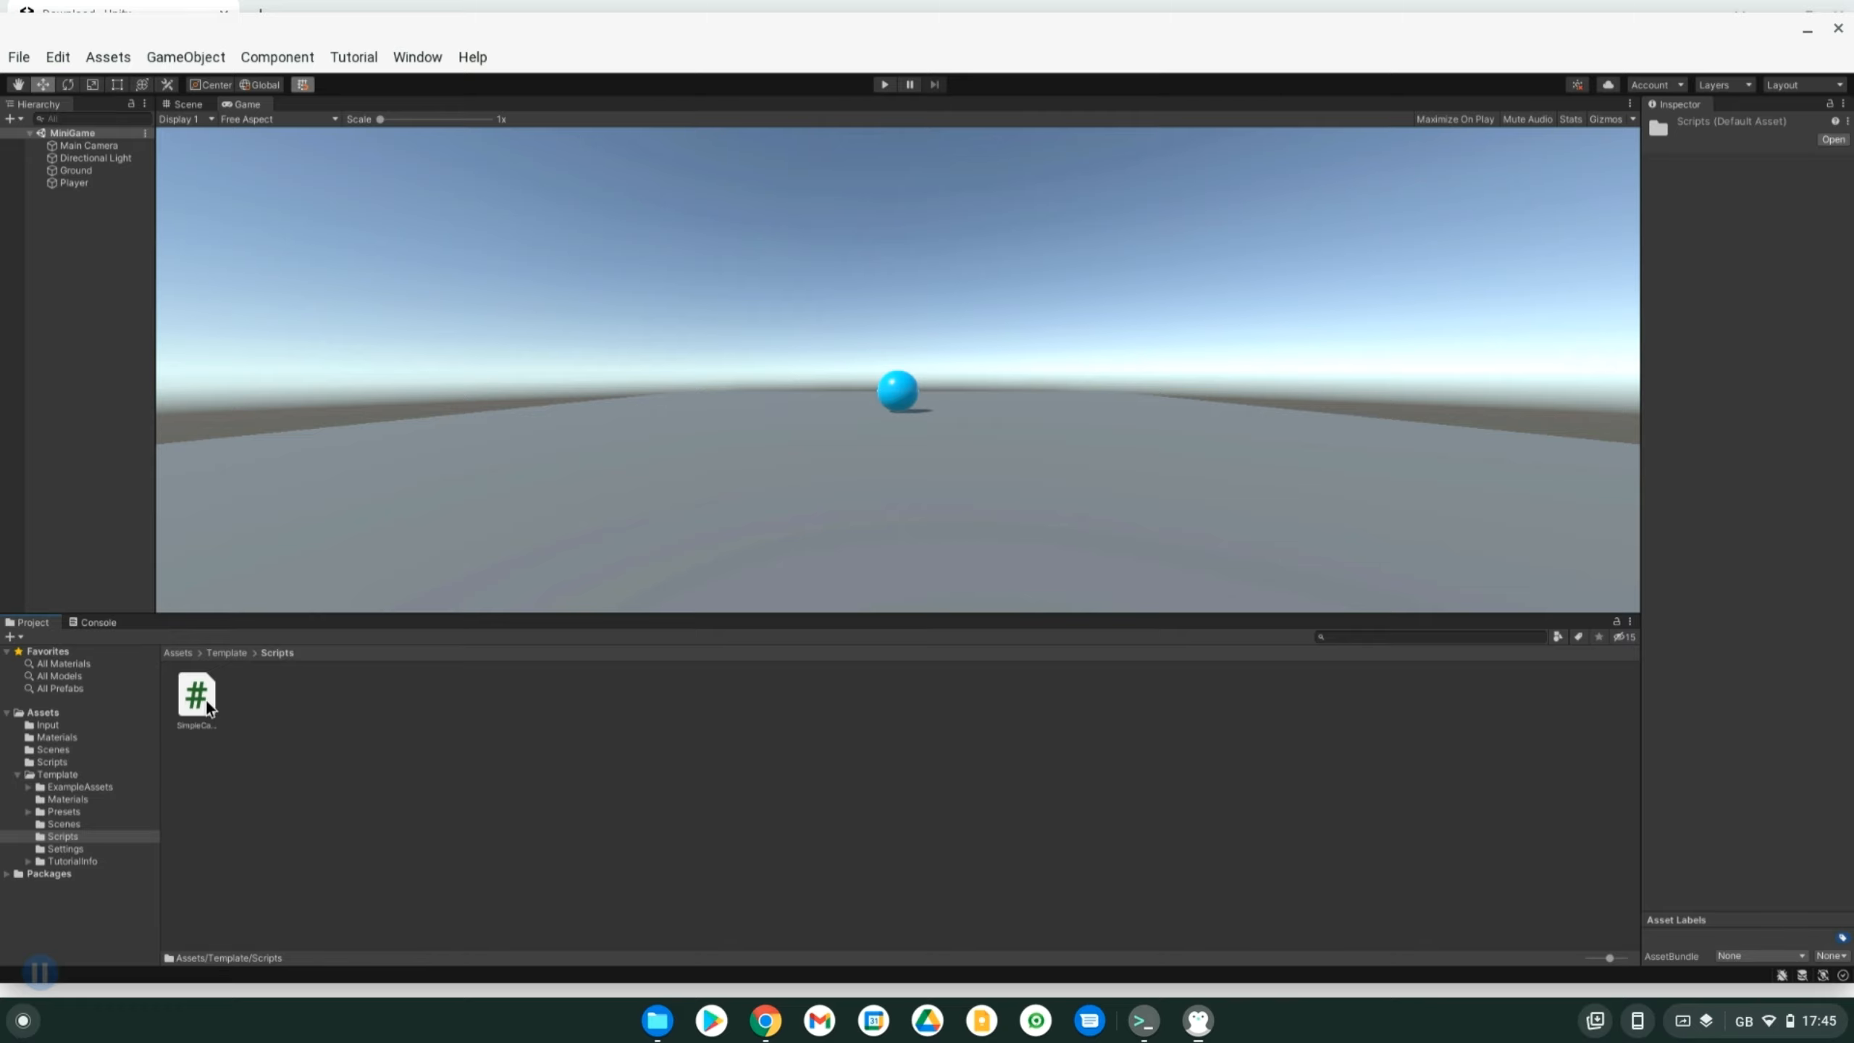